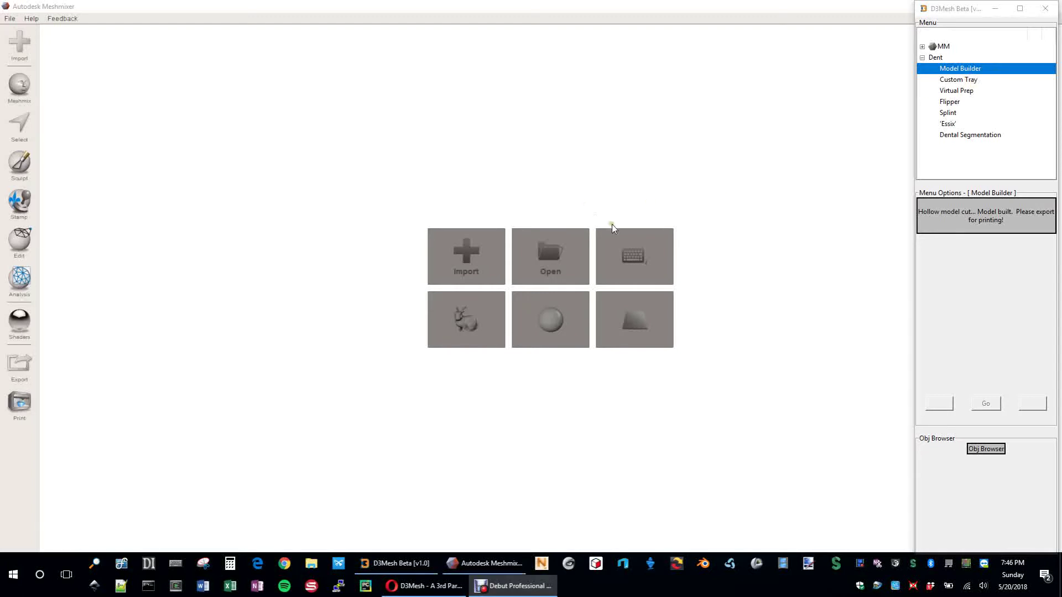
Step: Open the recent file 'D3Mesh - Lower Arch 1 - Poor Scan Quality - HolesOverlapsExtraData.mix'
left_click(10, 18)
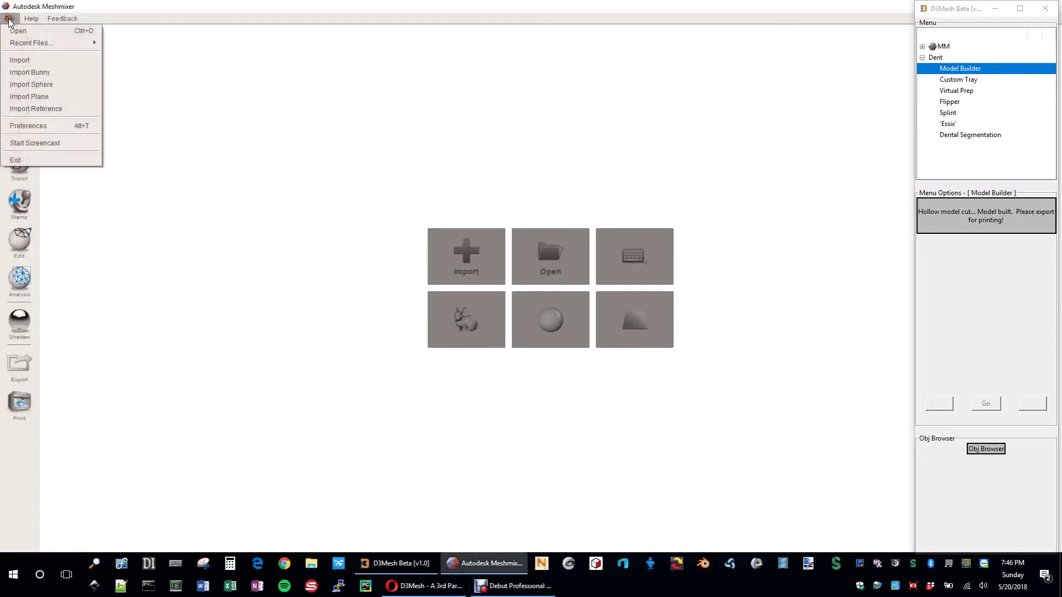
mouse_move(51, 43)
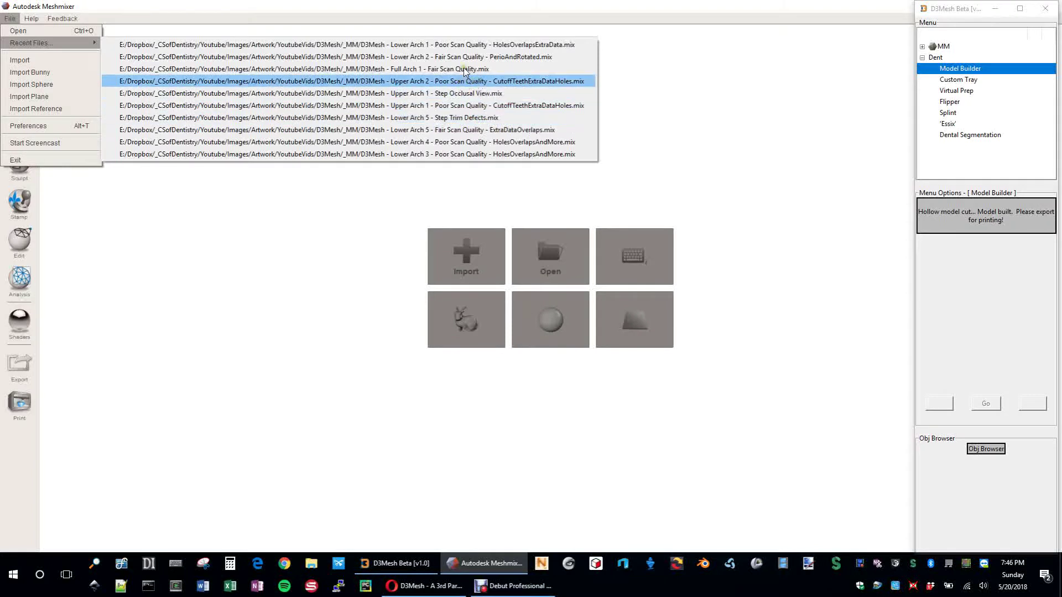
left_click(486, 46)
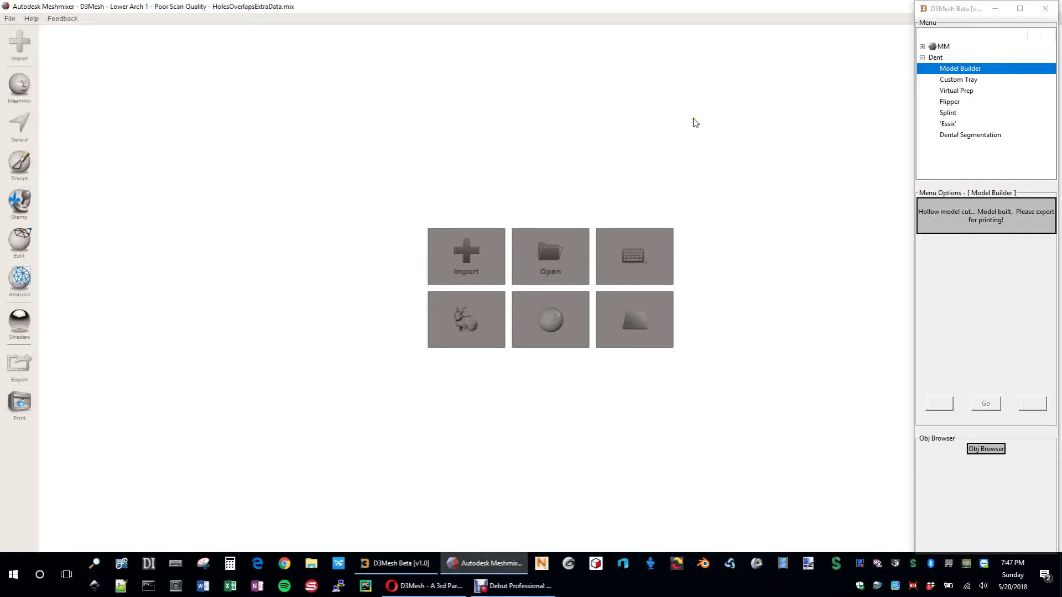
Step: Start D3Mesh Model Builder on the scan with Auto Align Model left unchecked
left_click(957, 71)
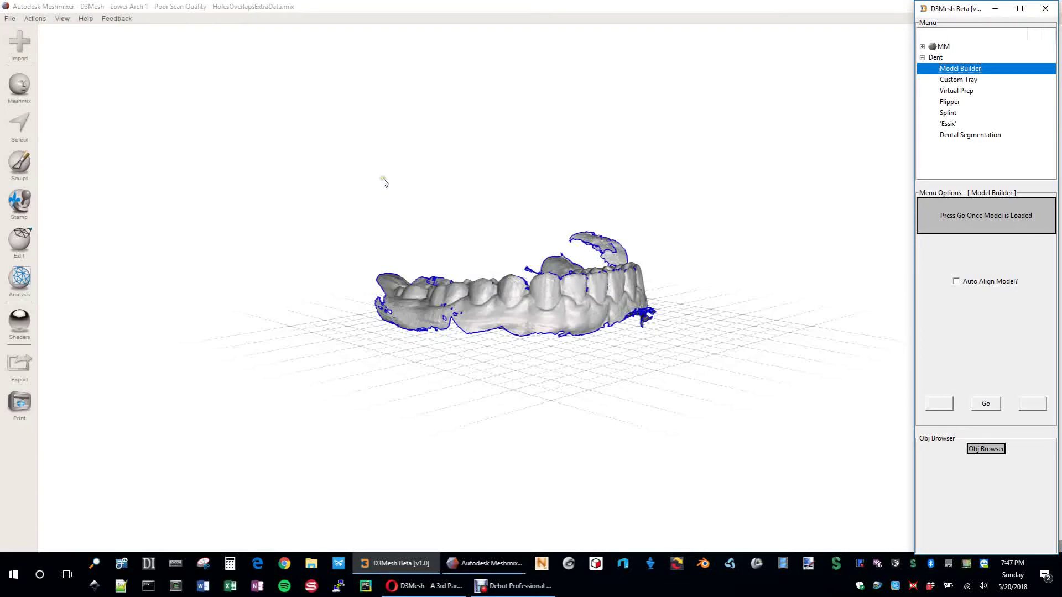
right_click_drag(484, 149, 512, 180)
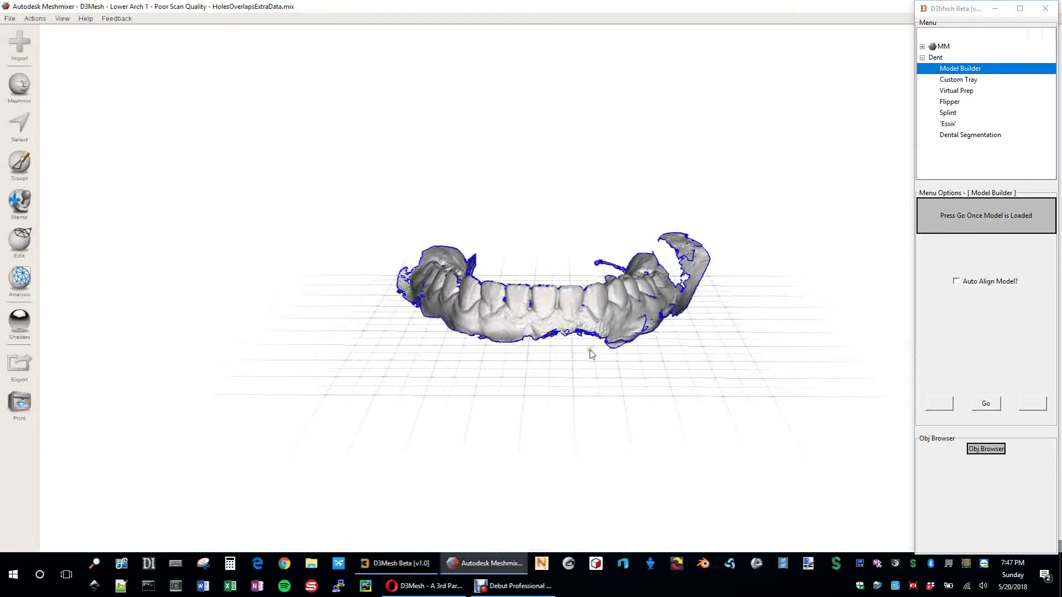
left_click(961, 282)
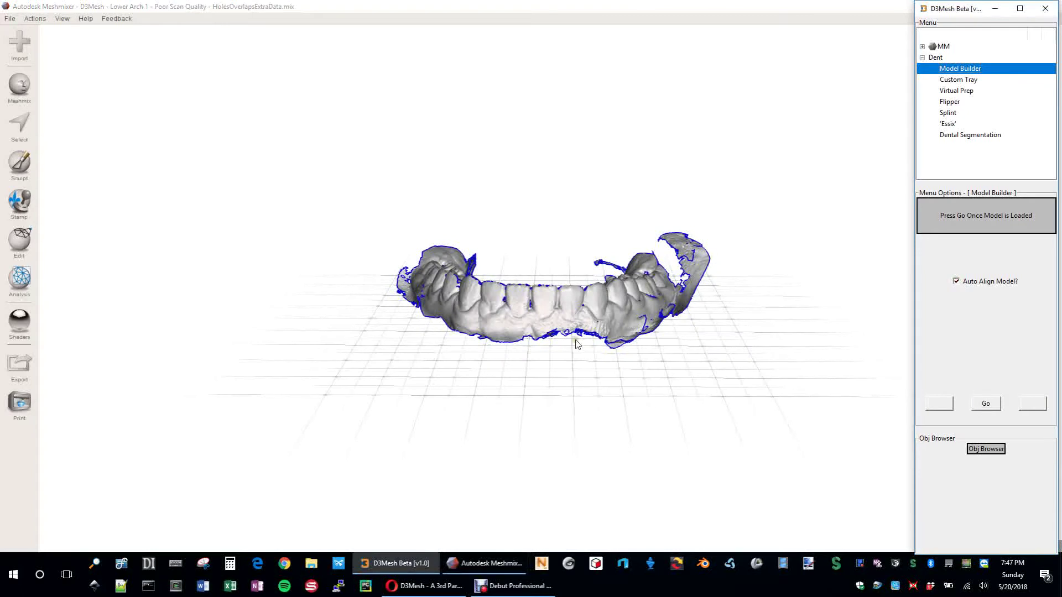
left_click(955, 282)
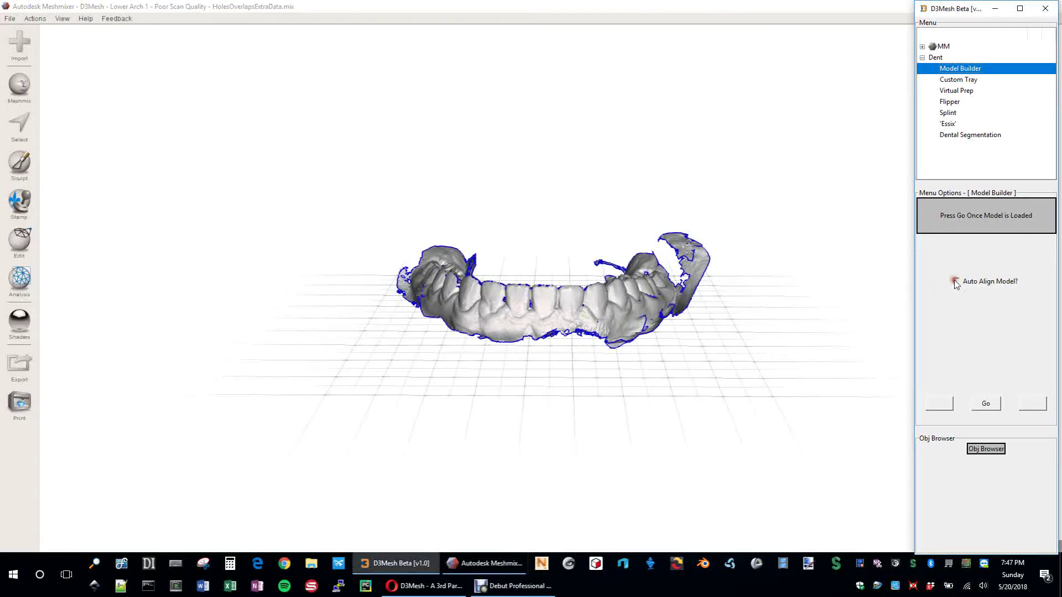
left_click(986, 404)
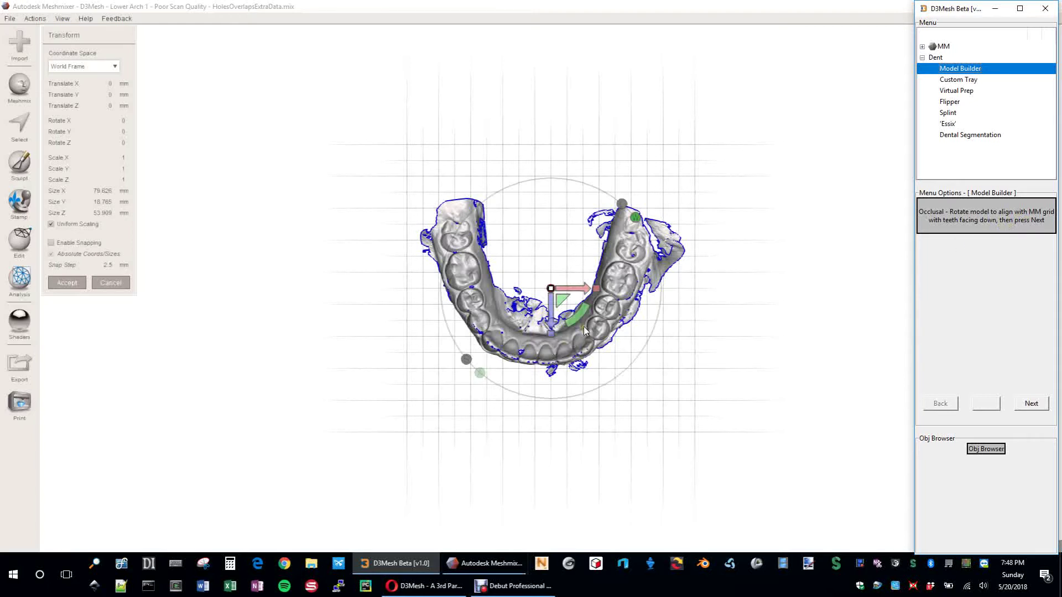
Step: Rotate the arch about 3.7° in occlusal view to square it with the grid, and confirm
scroll(582, 331, "up", 3)
left_click_drag(579, 323, 584, 323)
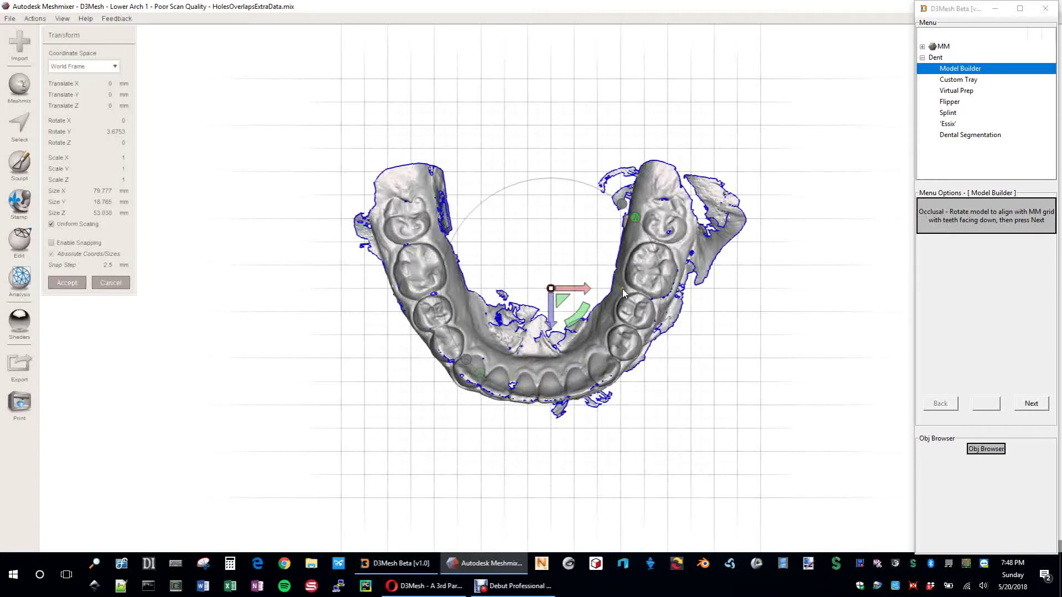
left_click(1028, 403)
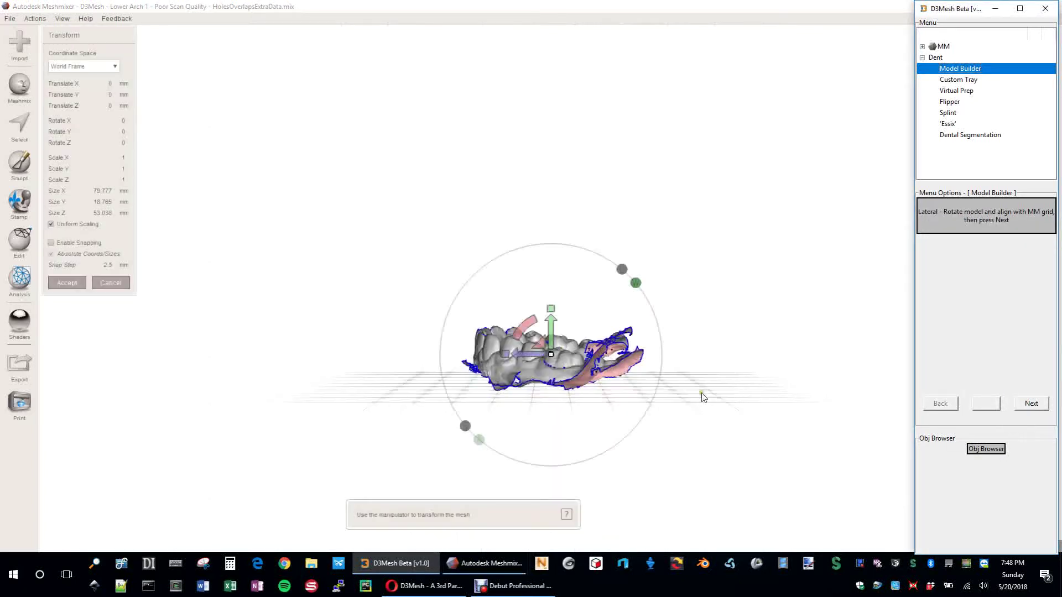
Step: Tilt the arch about 3.2° in lateral view and level its front in anterior view
left_click_drag(531, 325, 615, 344)
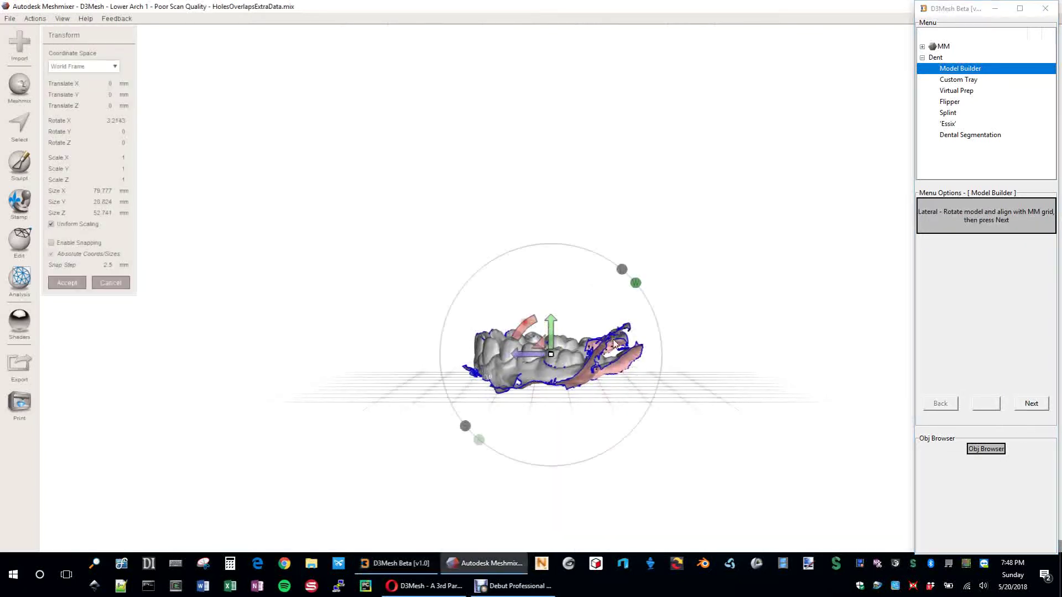
left_click(1025, 404)
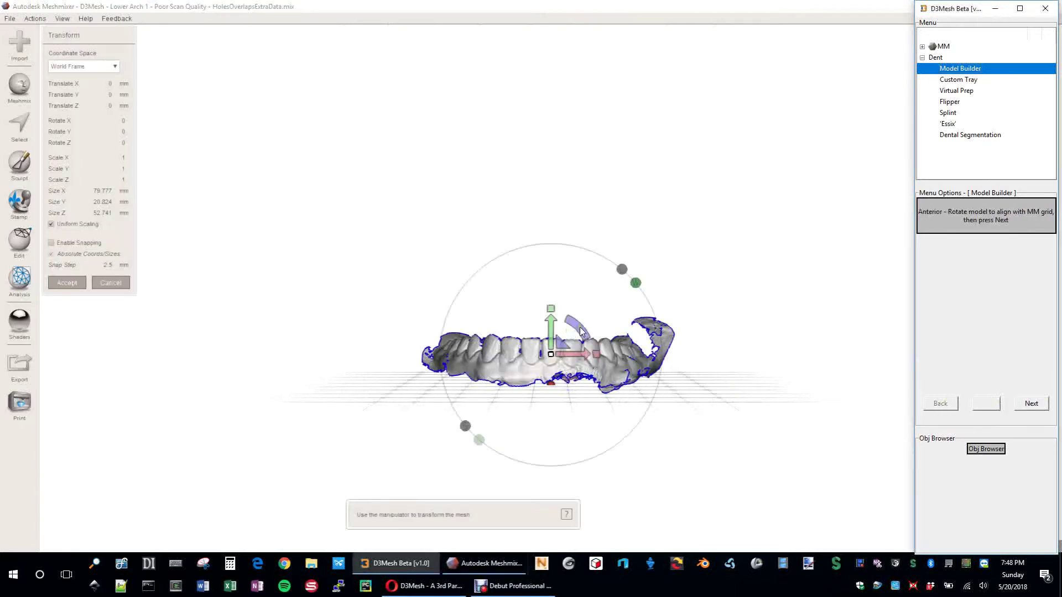
scroll(582, 330, "up", 2)
middle_click_drag(609, 399, 578, 376)
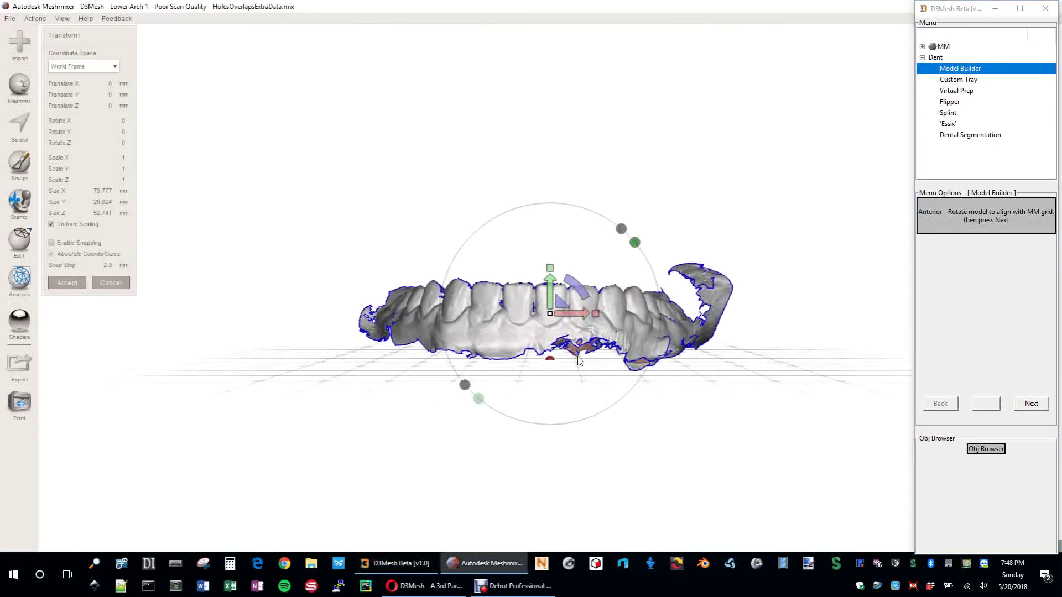
right_click_drag(575, 358, 579, 340)
left_click_drag(577, 285, 580, 282)
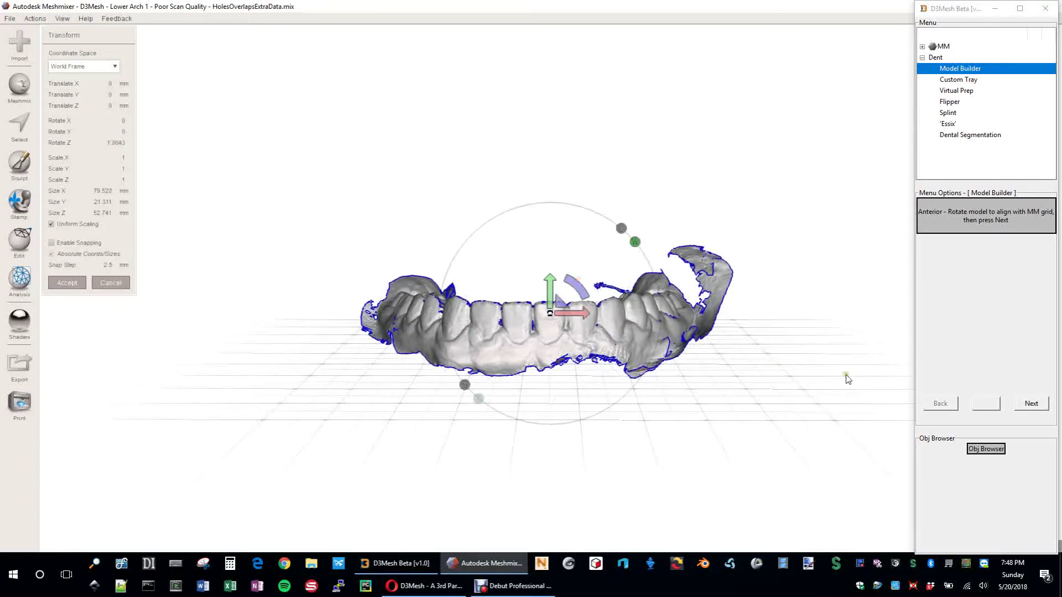
left_click(1021, 404)
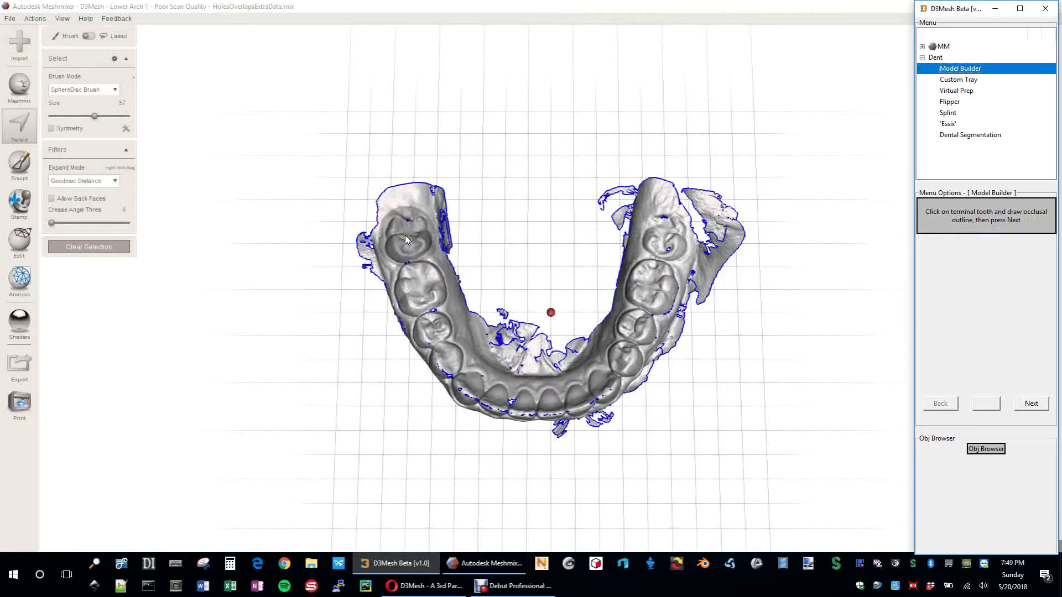
Step: Paint the occlusal outline from the left terminal molar along the left side toward the incisors
left_click_drag(405, 239, 410, 245)
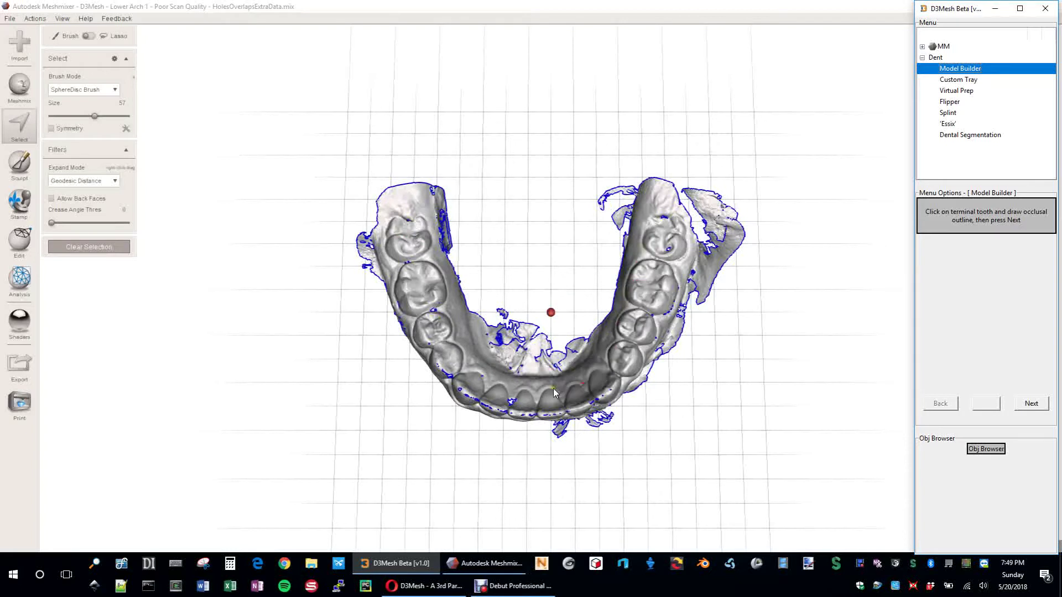
left_click(406, 235)
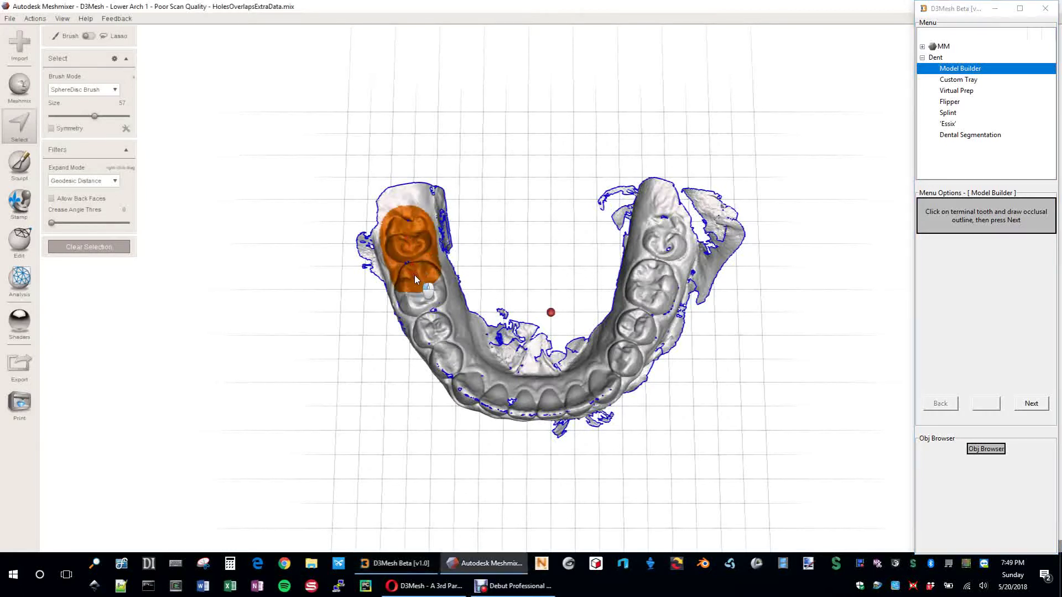
mouse_move(432, 324)
left_mouse_down()
mouse_move(486, 394)
mouse_move(555, 404)
left_mouse_up()
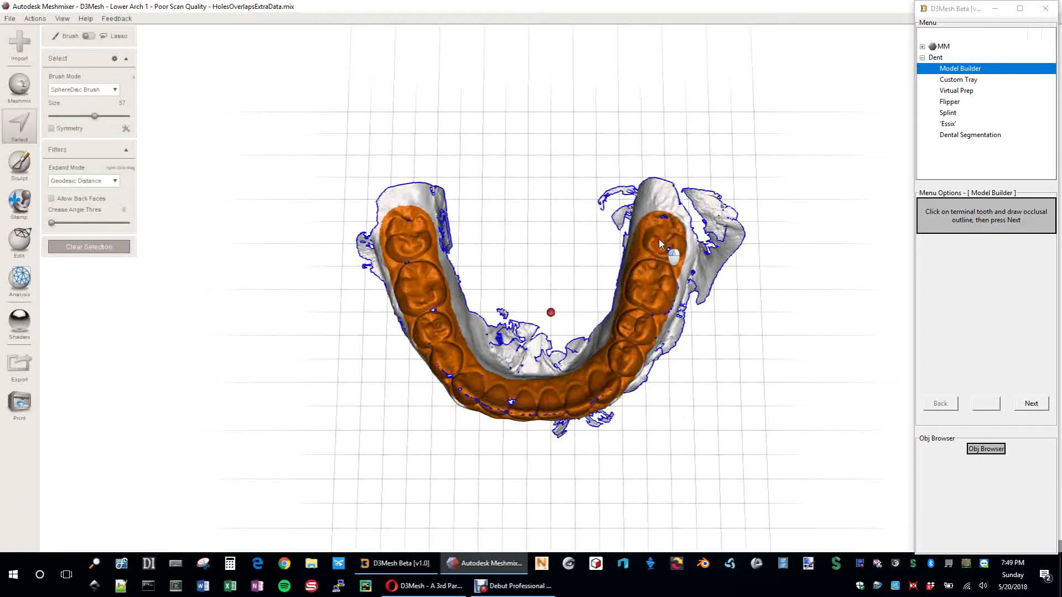
Step: Extend the selection over the front teeth, lower front gum and right lower teeth
scroll(457, 287, "up", 5)
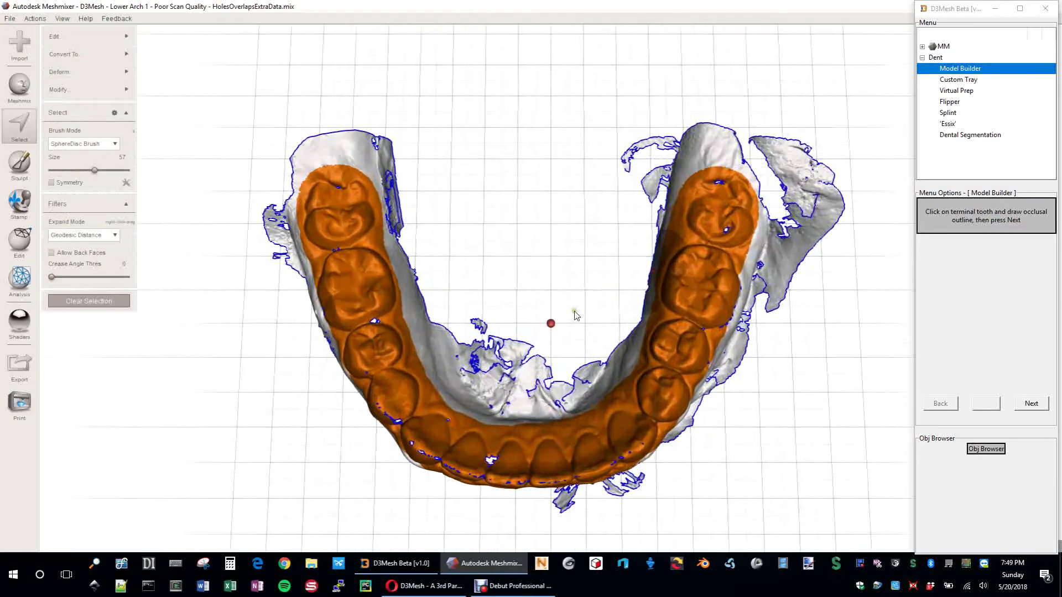
right_click_drag(457, 288, 622, 277)
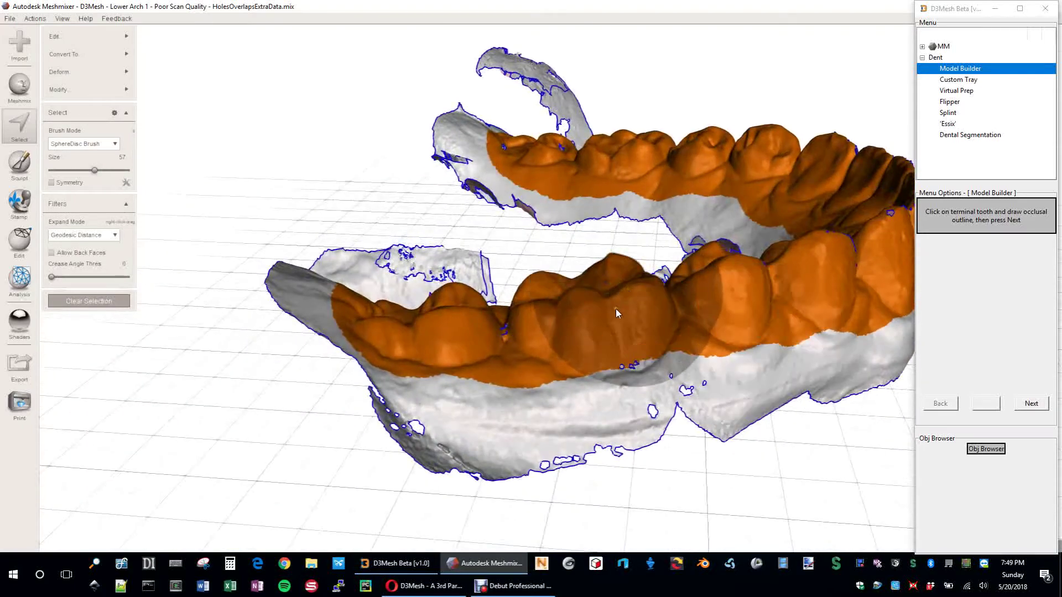
left_click(588, 338)
right_click_drag(587, 340, 552, 352)
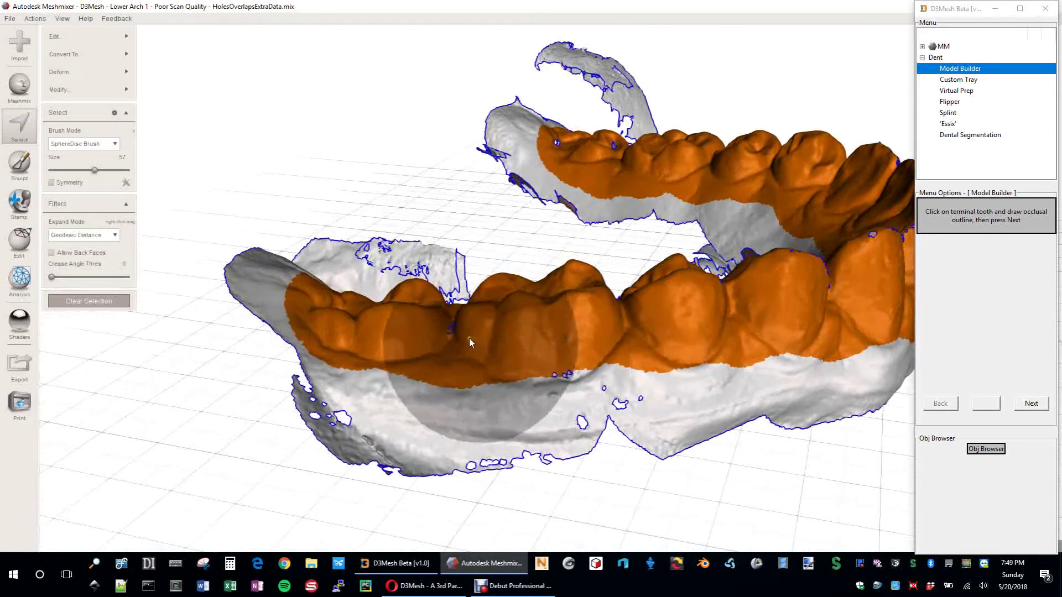
mouse_move(417, 324)
left_mouse_down()
mouse_move(544, 331)
mouse_move(684, 304)
mouse_move(719, 317)
left_mouse_up()
scroll(718, 320, "down", 2)
right_click_drag(716, 319, 649, 301)
left_click_drag(622, 291, 685, 273)
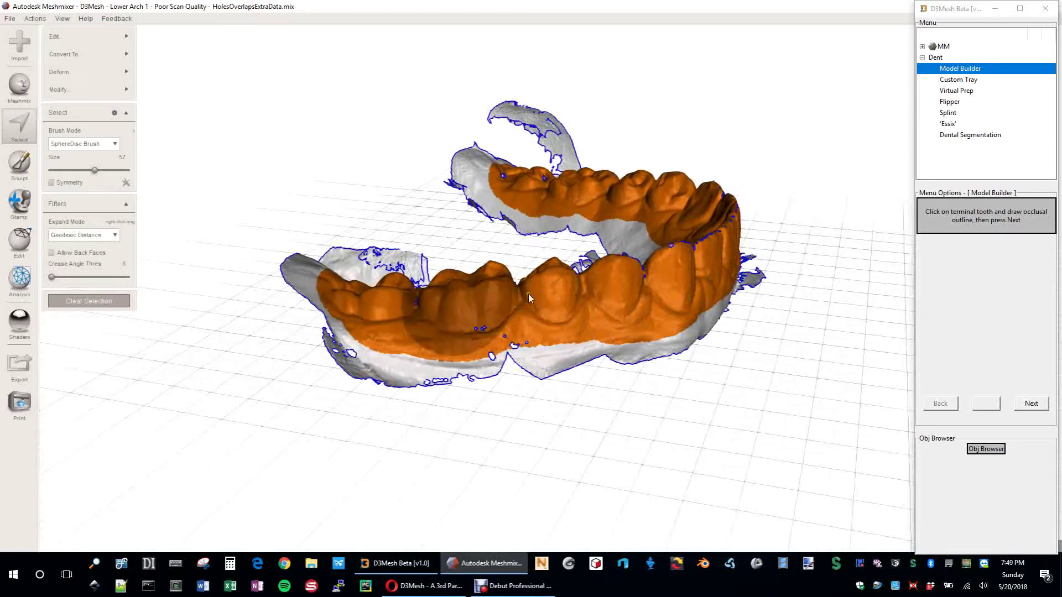
Step: Add the gum line below the teeth and the inner band along molars and premolars
right_click_drag(548, 290, 486, 285)
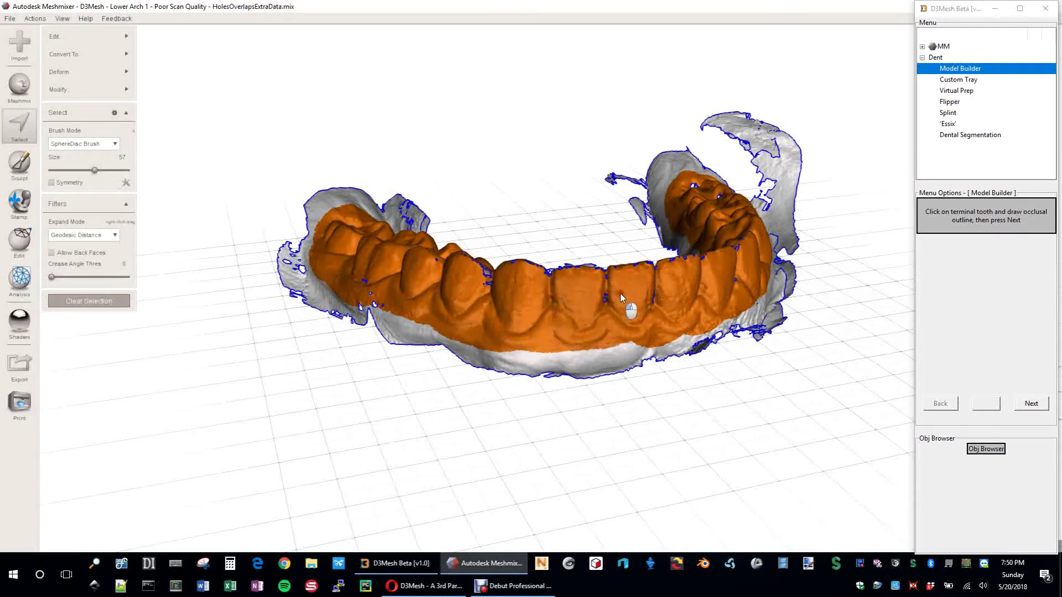
right_click_drag(631, 290, 514, 294)
mouse_move(505, 297)
left_mouse_down()
mouse_move(652, 307)
mouse_move(808, 283)
mouse_move(662, 299)
left_mouse_up()
right_click_drag(664, 303, 682, 207)
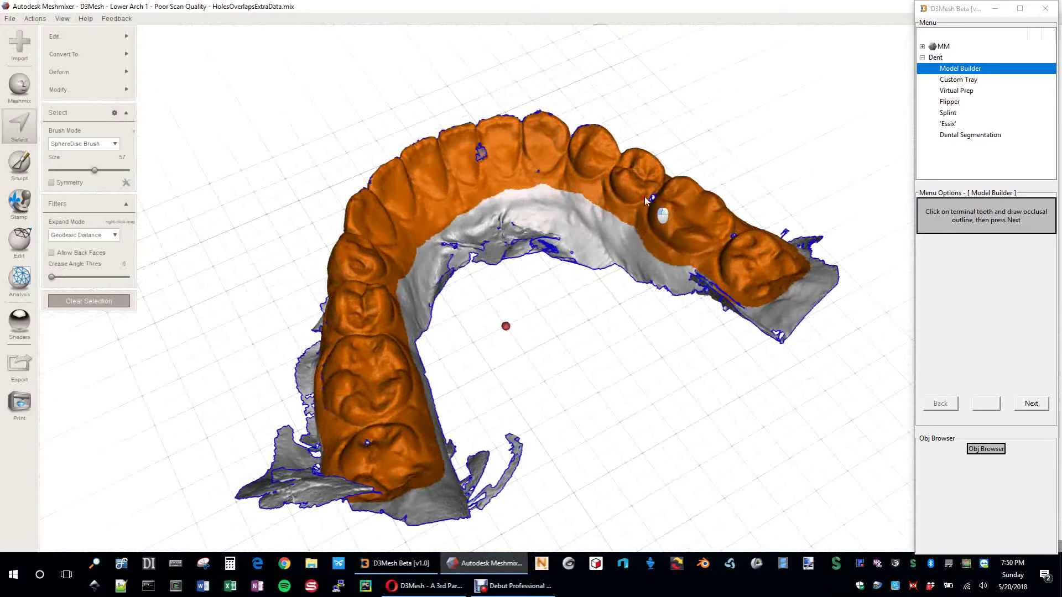
mouse_move(589, 173)
left_mouse_down()
mouse_move(525, 164)
mouse_move(433, 184)
left_mouse_up()
right_click_drag(240, 327, 505, 315)
mouse_move(530, 190)
right_mouse_down()
mouse_move(564, 184)
mouse_move(536, 201)
right_mouse_up()
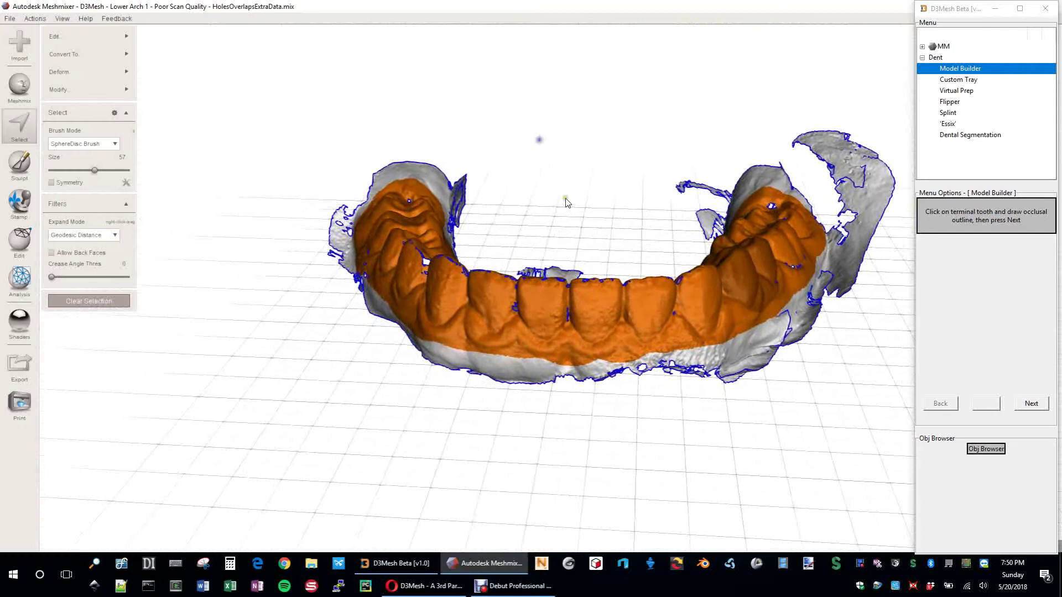
Step: Keep the selected region and advance to the trim-defects step
left_click(1030, 404)
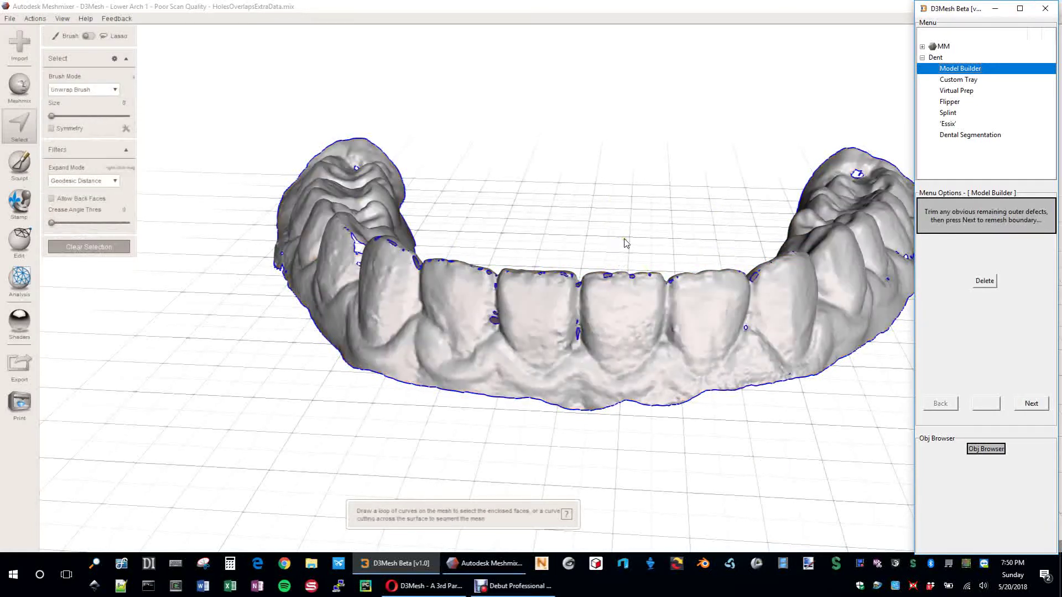
right_click_drag(542, 256, 524, 166)
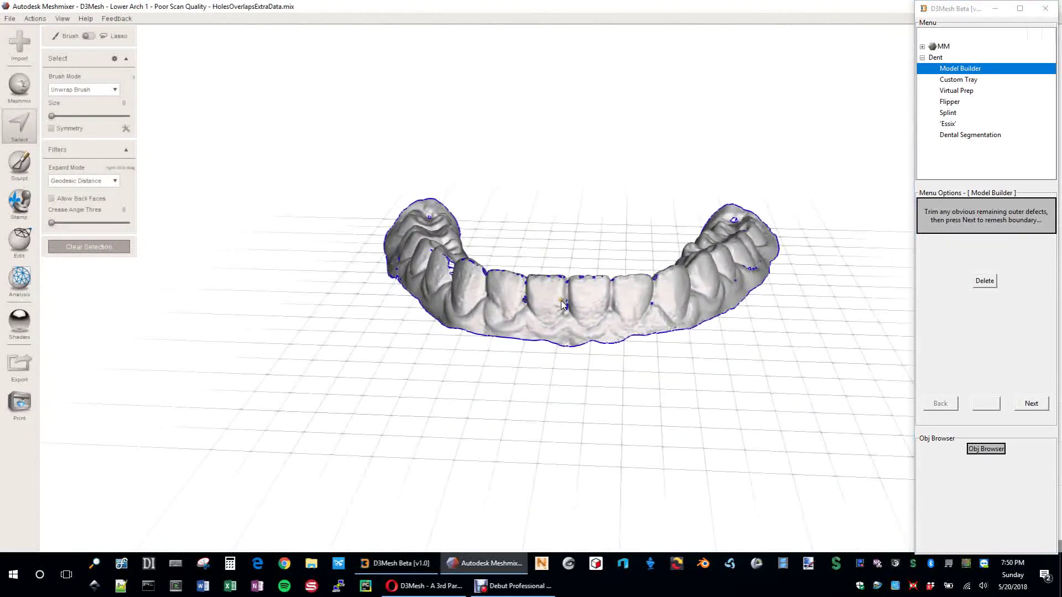
scroll(550, 301, "up", 2)
scroll(556, 348, "up", 2)
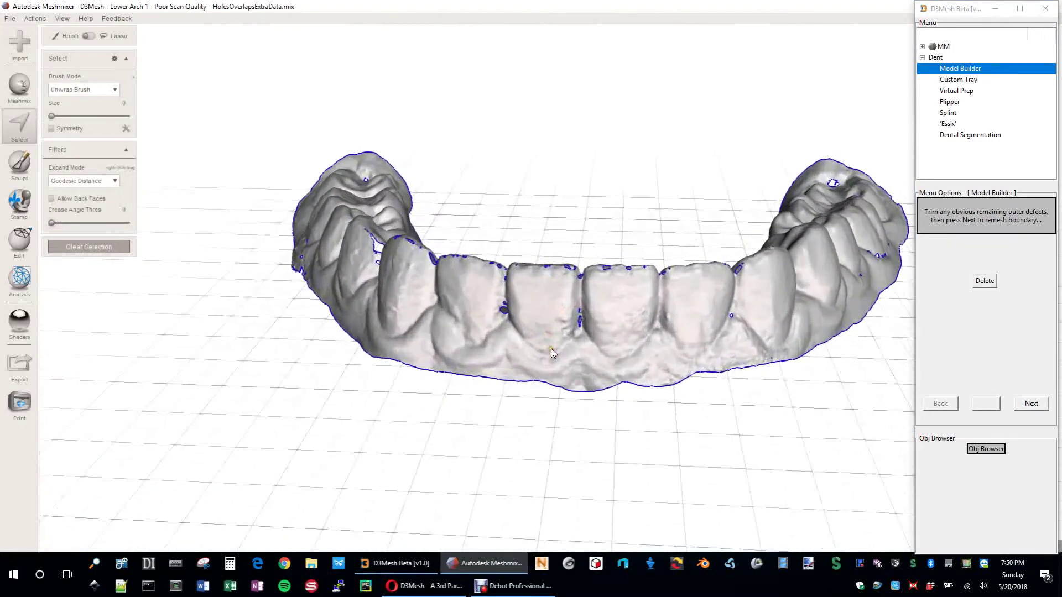
middle_click_drag(563, 346, 532, 295)
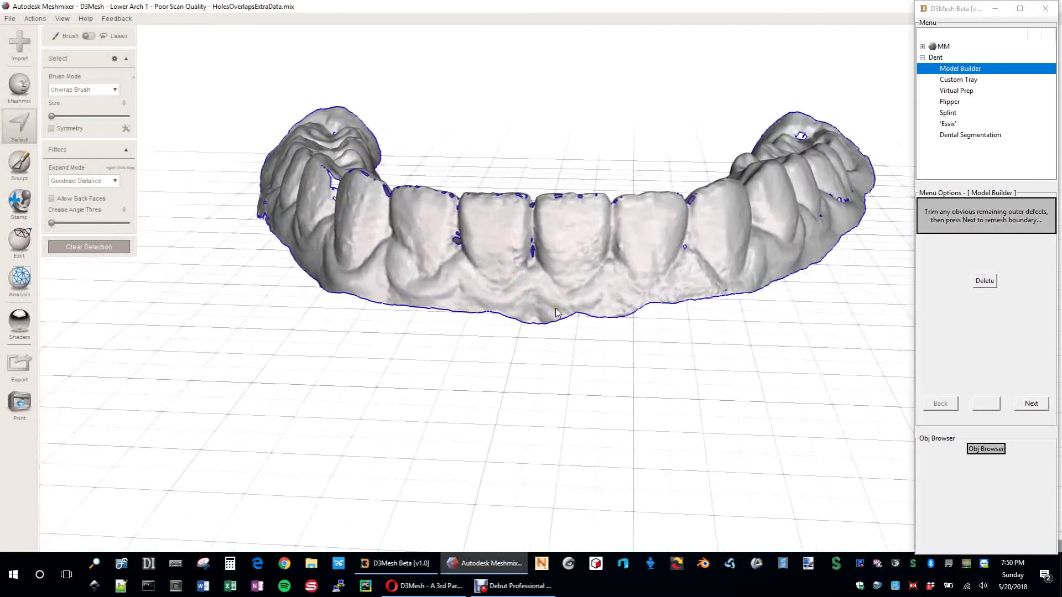
mouse_move(525, 301)
right_mouse_down()
mouse_move(546, 371)
mouse_move(532, 341)
mouse_move(557, 379)
mouse_move(662, 377)
mouse_move(518, 301)
mouse_move(526, 294)
right_mouse_up()
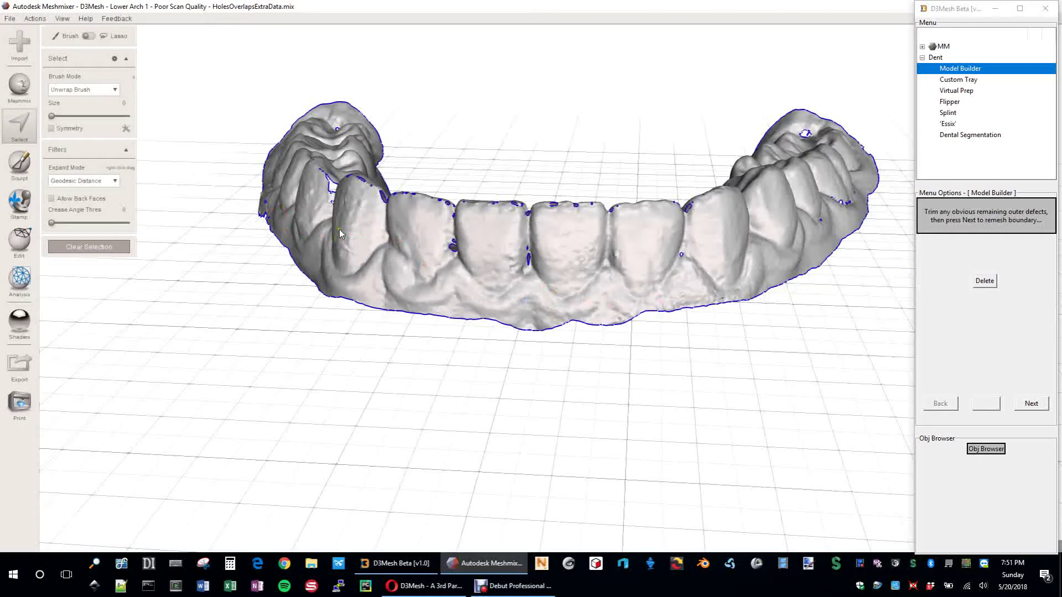
left_click(326, 240)
Step: Outline the ragged fragment on the arch's lower gum edge and delete it
right_click_drag(422, 292, 450, 286)
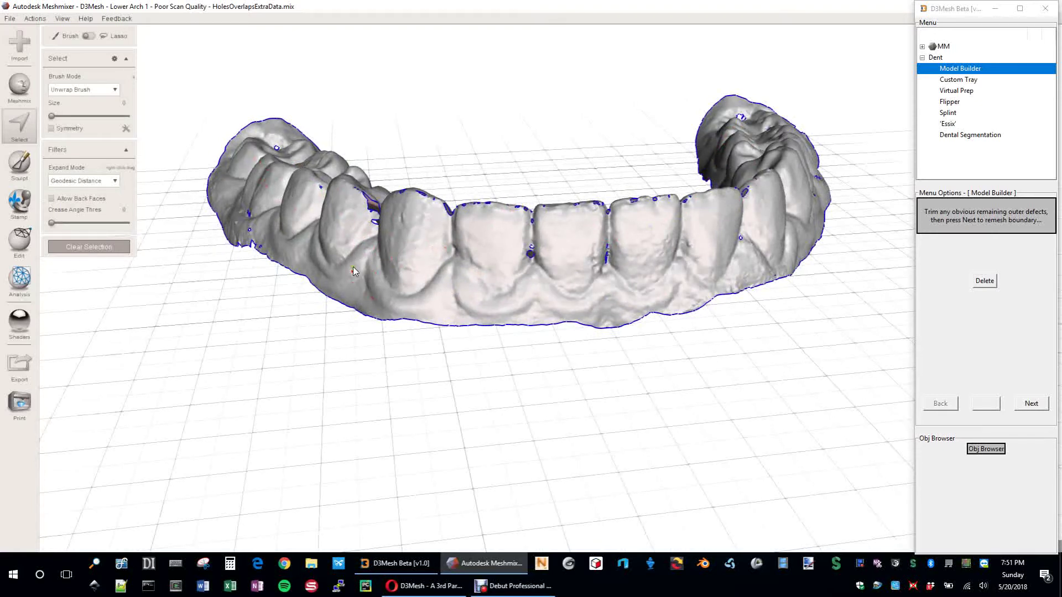
scroll(480, 260, "up", 10)
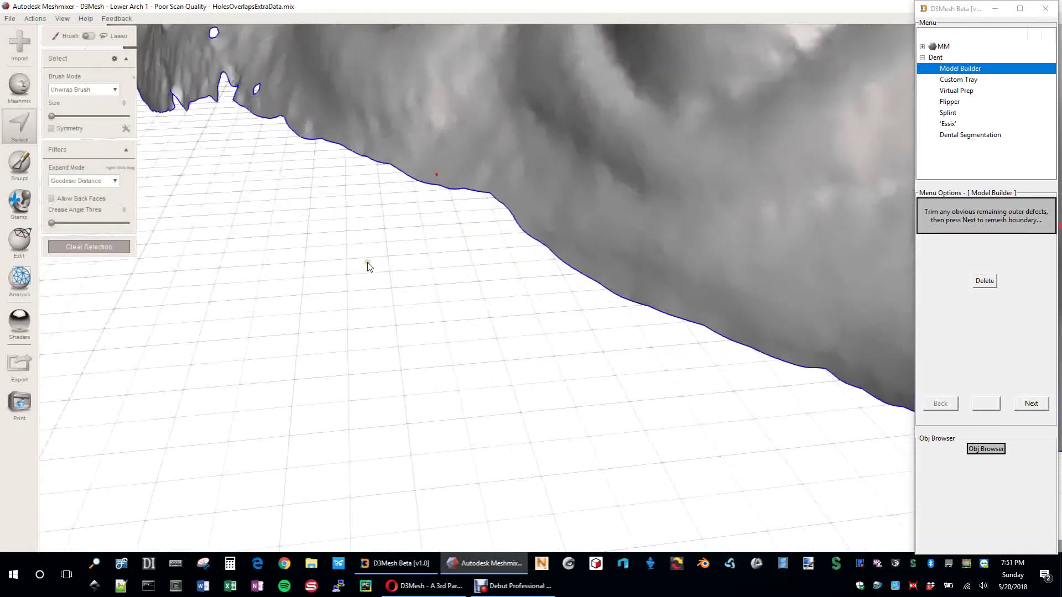
scroll(370, 262, "down", 8)
scroll(363, 254, "up", 5)
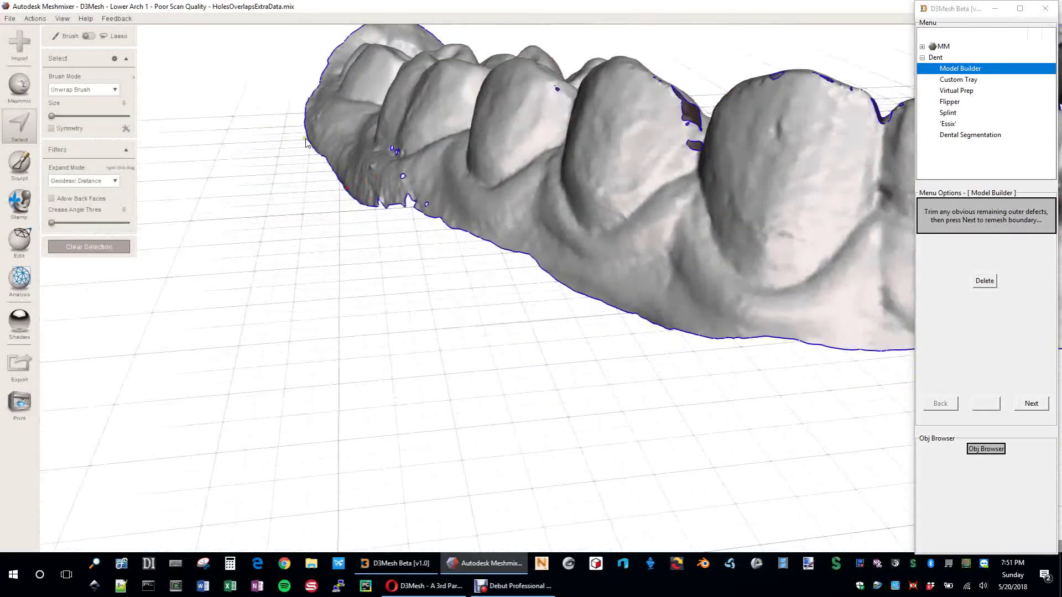
right_click_drag(309, 136, 368, 250)
right_click_drag(614, 292, 639, 268)
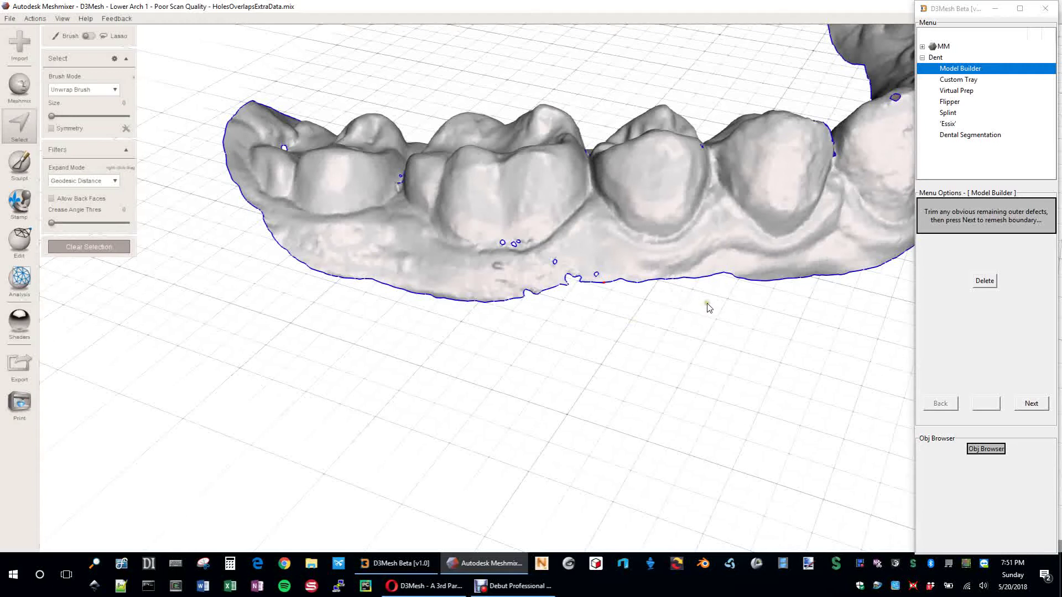
mouse_move(707, 303)
left_mouse_down()
mouse_move(599, 271)
mouse_move(559, 273)
mouse_move(494, 298)
mouse_move(443, 297)
mouse_move(474, 328)
mouse_move(533, 334)
mouse_move(706, 308)
left_mouse_up()
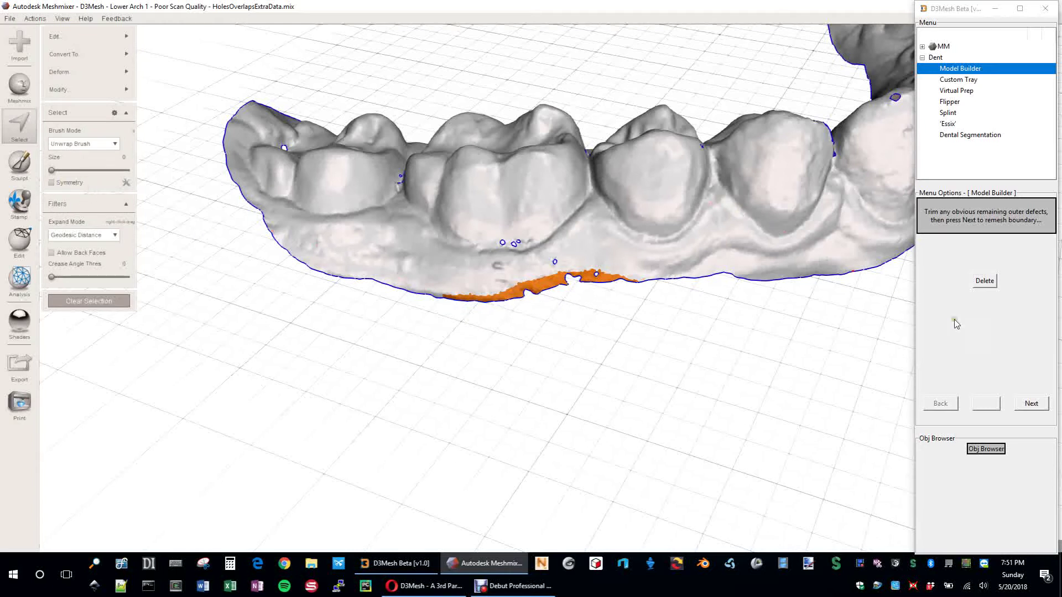
left_click(984, 281)
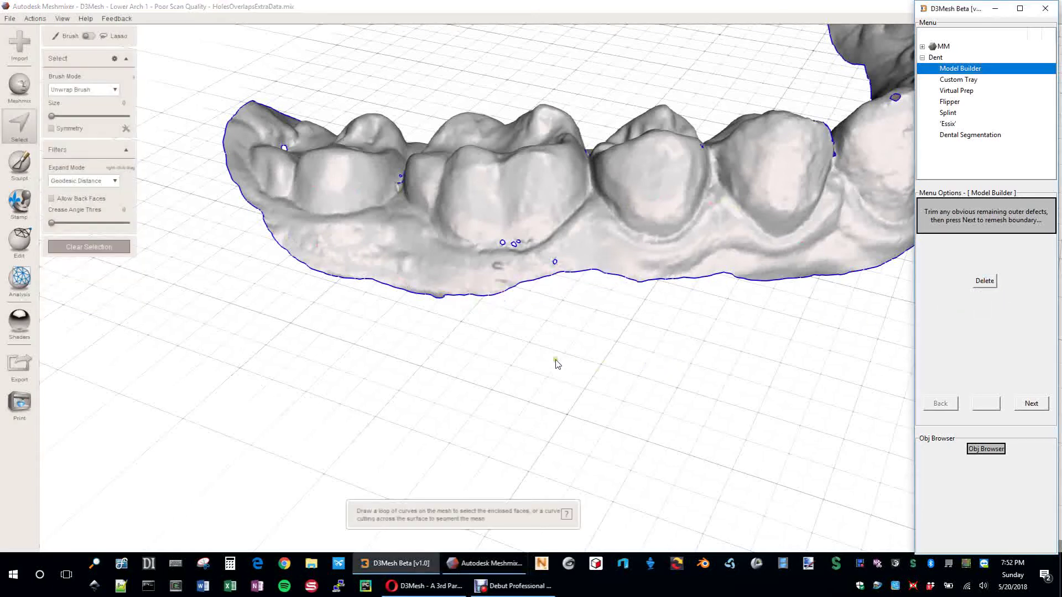
Step: Inspect the trimmed arch end-on, inside, molars, front and top, then advance to boundary remeshing
right_click_drag(545, 360, 853, 304)
scroll(715, 361, "up", 3)
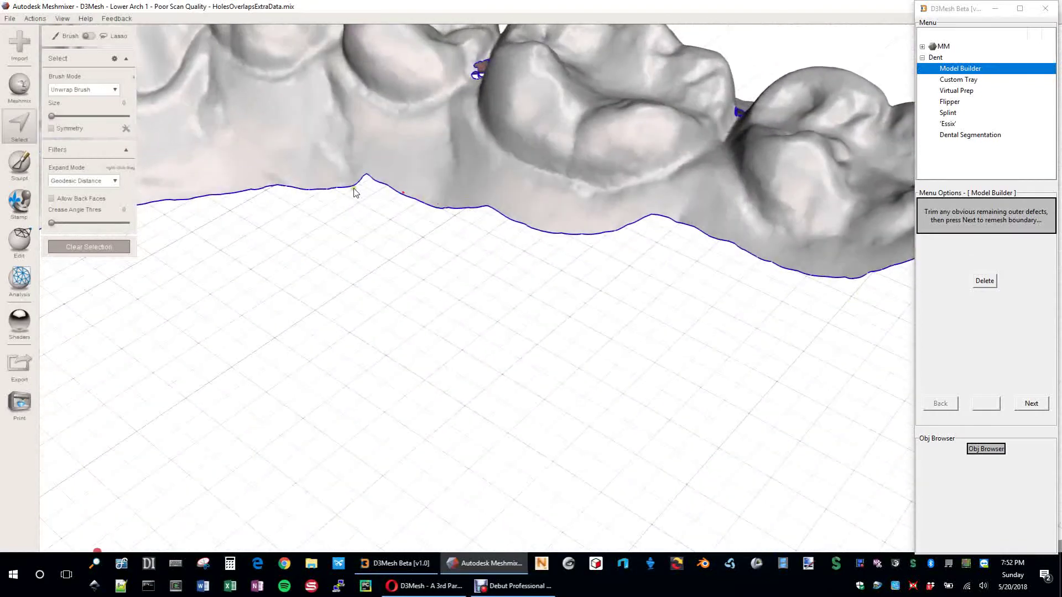
right_click_drag(354, 193, 654, 287)
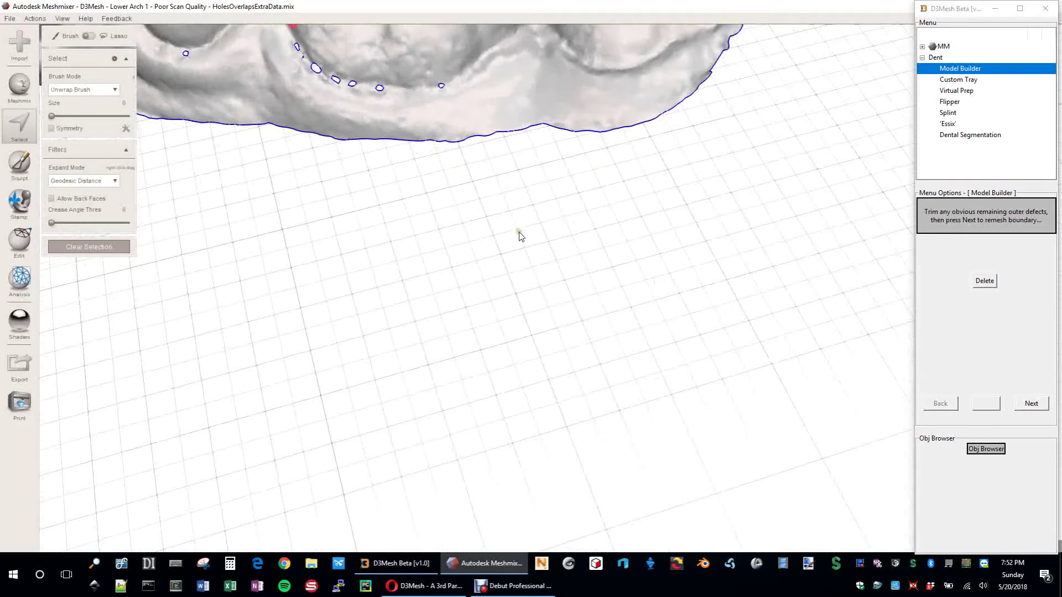
right_click_drag(392, 105, 689, 147)
right_click_drag(457, 136, 523, 146)
right_click_drag(339, 160, 578, 193)
scroll(578, 193, "down", 10)
right_click_drag(689, 302, 799, 351)
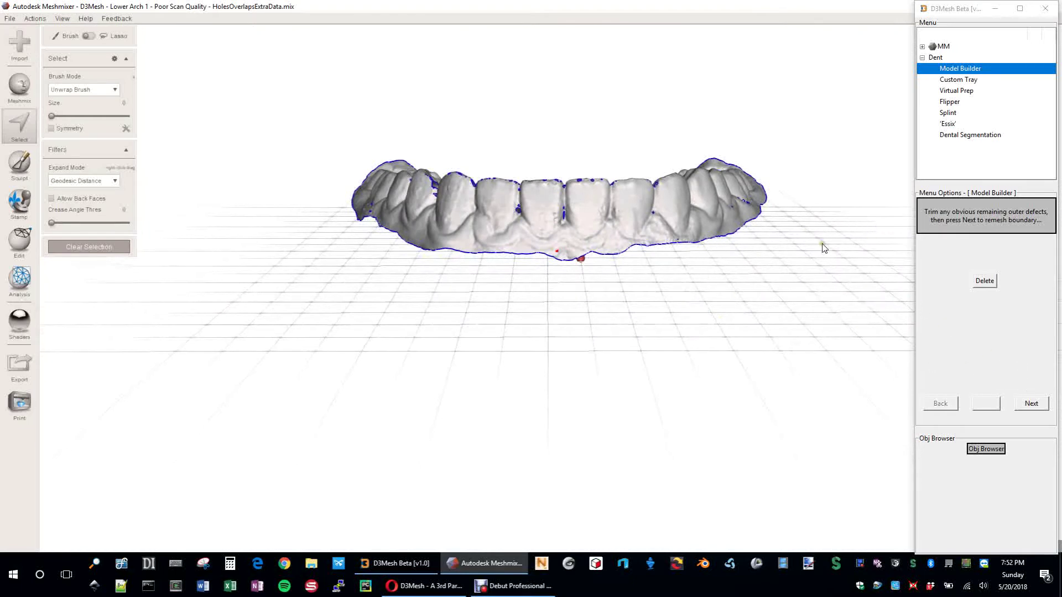
mouse_move(590, 123)
right_mouse_down()
mouse_move(602, 216)
mouse_move(584, 123)
right_mouse_up()
left_click(1029, 403)
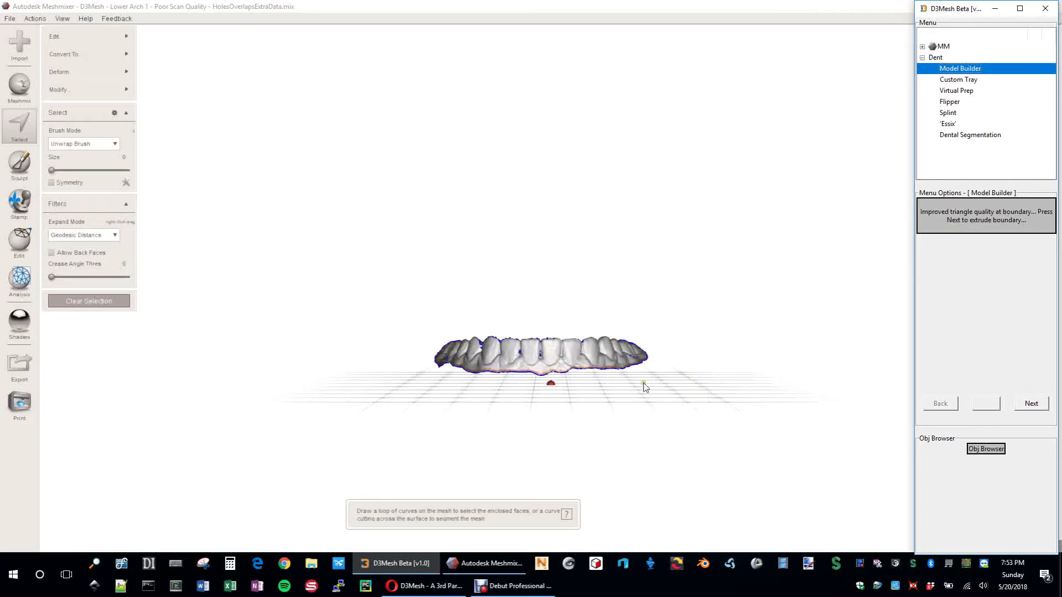
Step: Pan and zoom to inspect the remeshed orange band along the gum edge
scroll(603, 406, "up", 3)
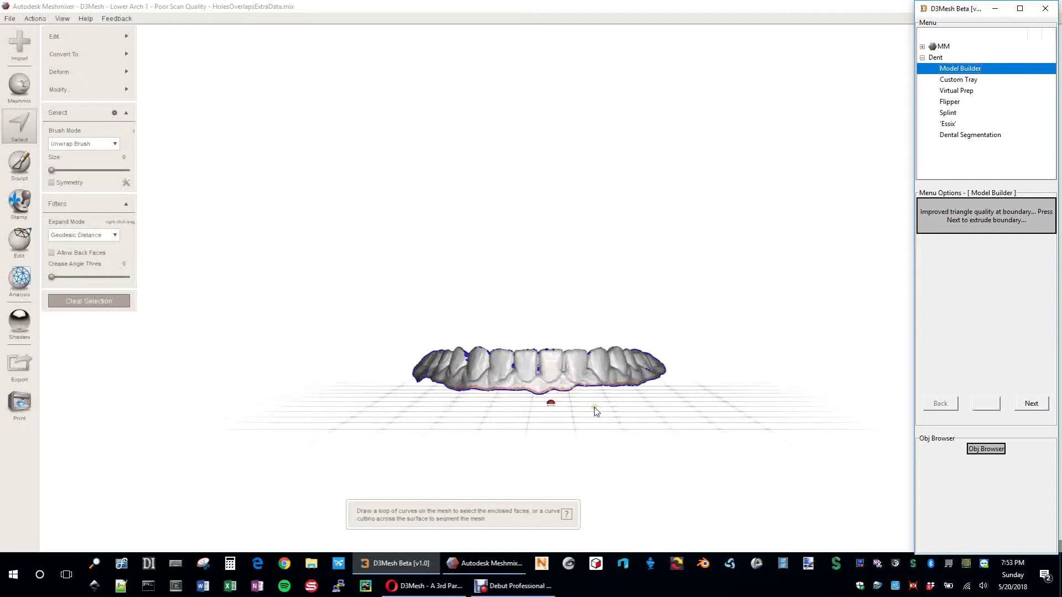
scroll(556, 390, "up", 4)
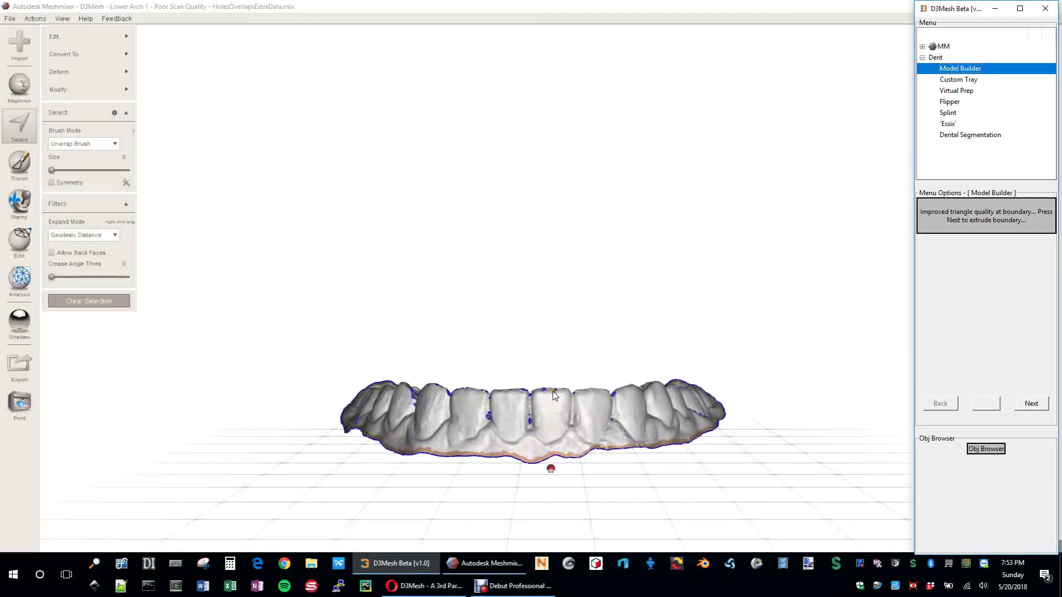
left_click(553, 394)
mouse_move(553, 395)
middle_mouse_down()
mouse_move(557, 306)
mouse_move(576, 295)
middle_mouse_up()
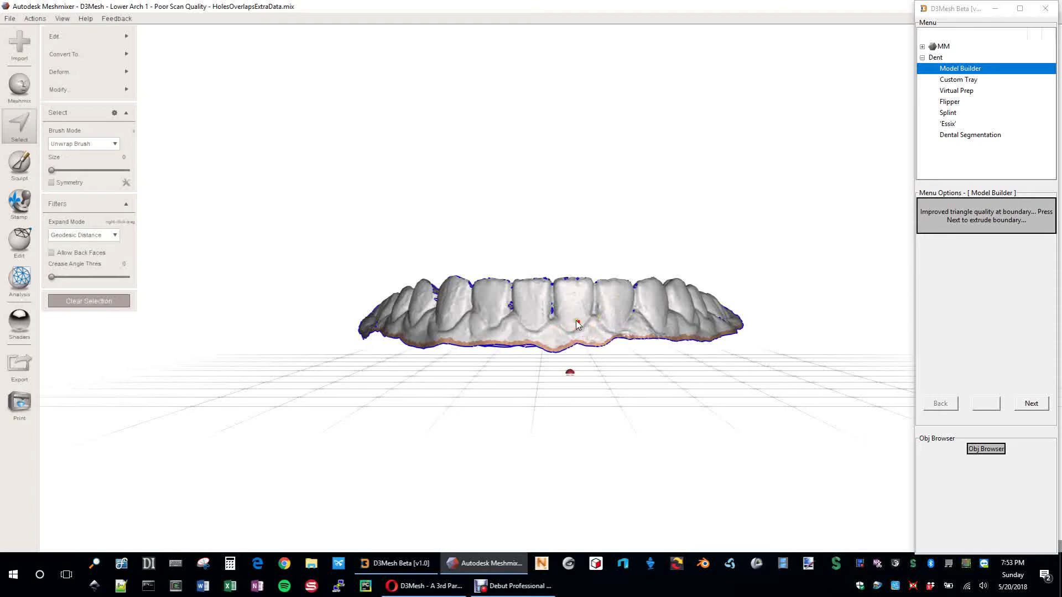
right_click_drag(552, 234, 542, 207)
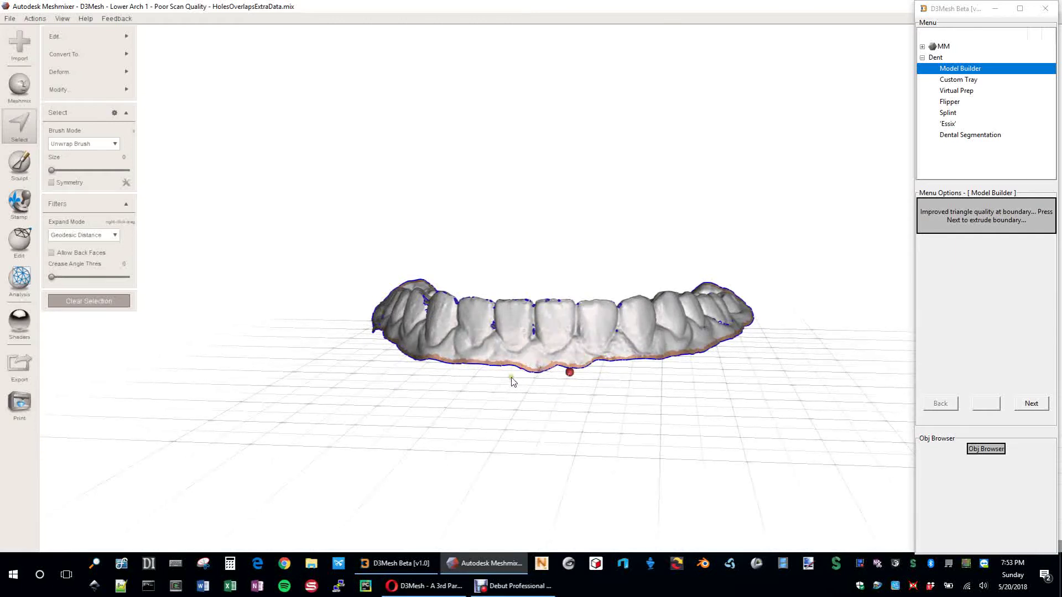
right_click_drag(525, 385, 579, 374)
scroll(579, 372, "up", 5)
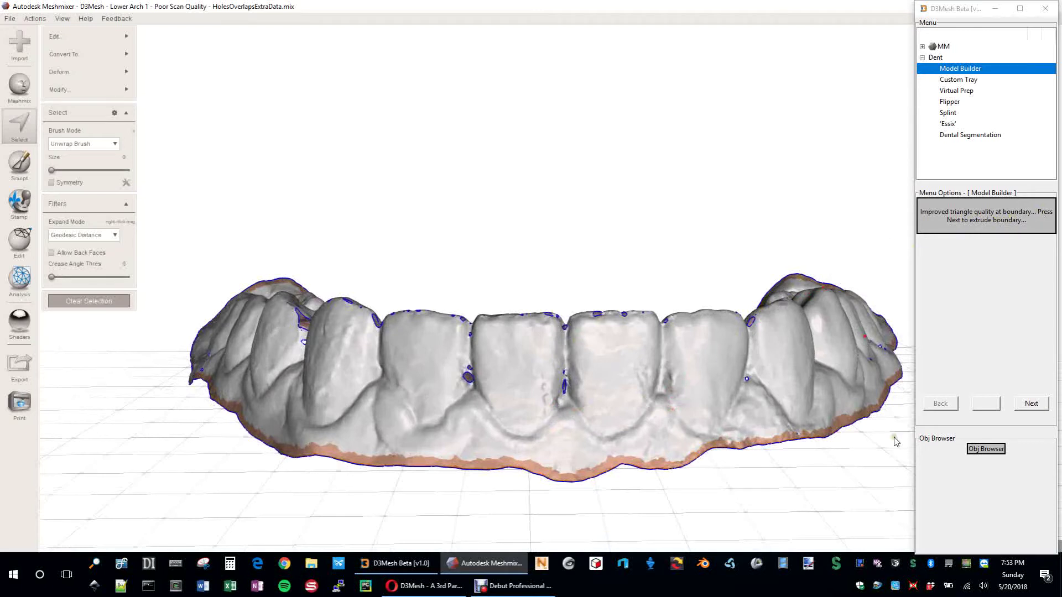
middle_click_drag(633, 379, 623, 274)
scroll(578, 334, "up", 10)
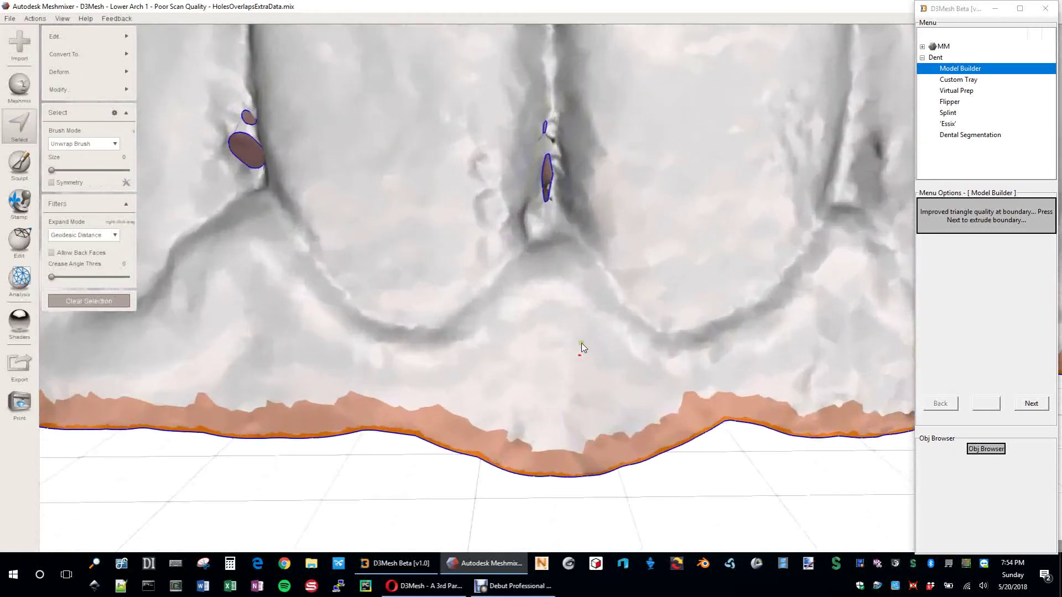
middle_click_drag(582, 343, 572, 207)
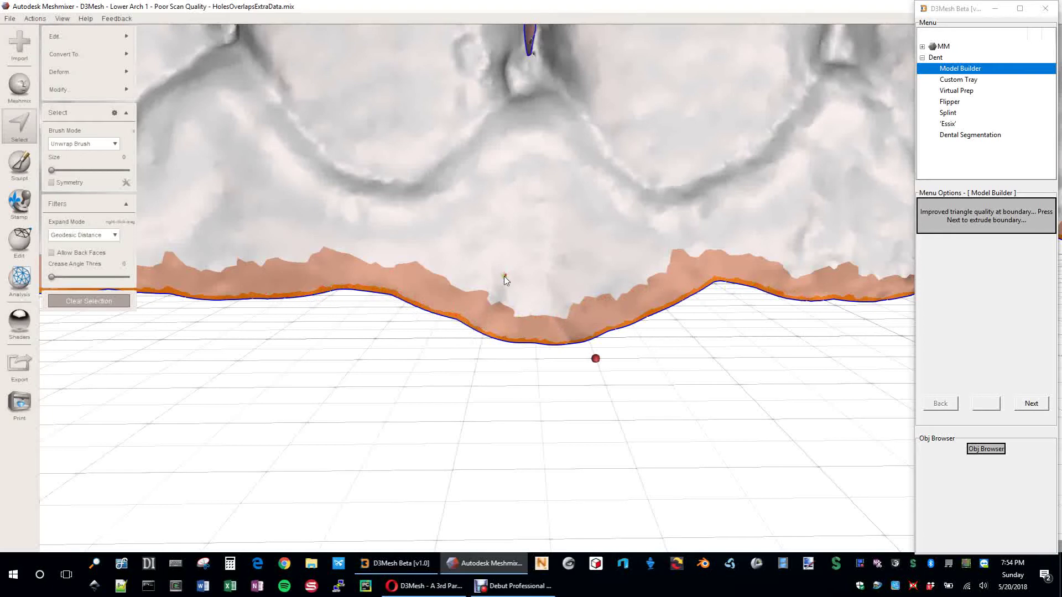
Step: Toggle wireframe on and off to check the boundary triangles, then orbit the arch
key("w")
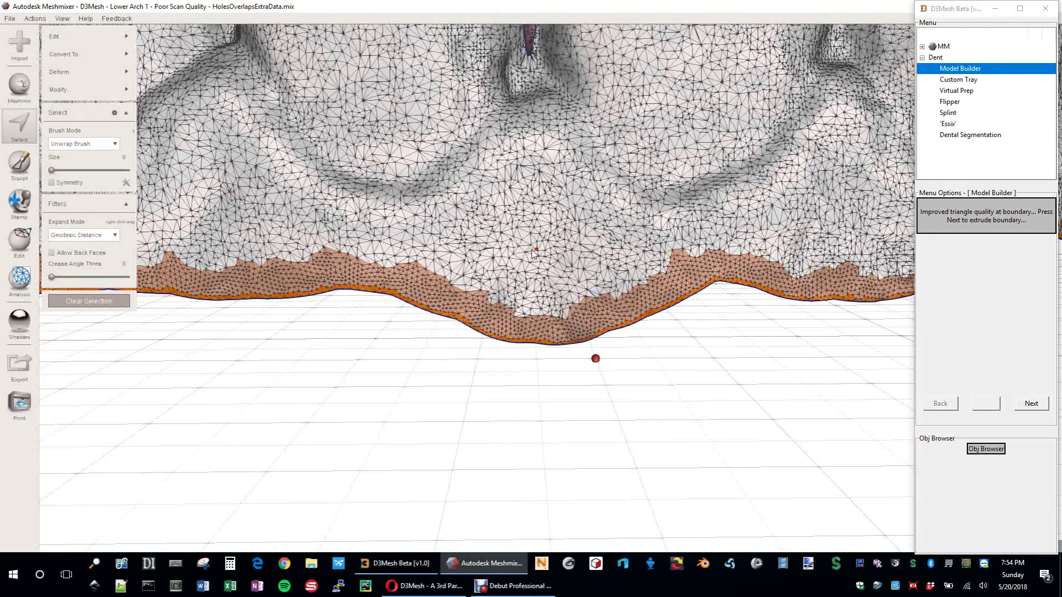
key("w")
right_click_drag(563, 267, 576, 276)
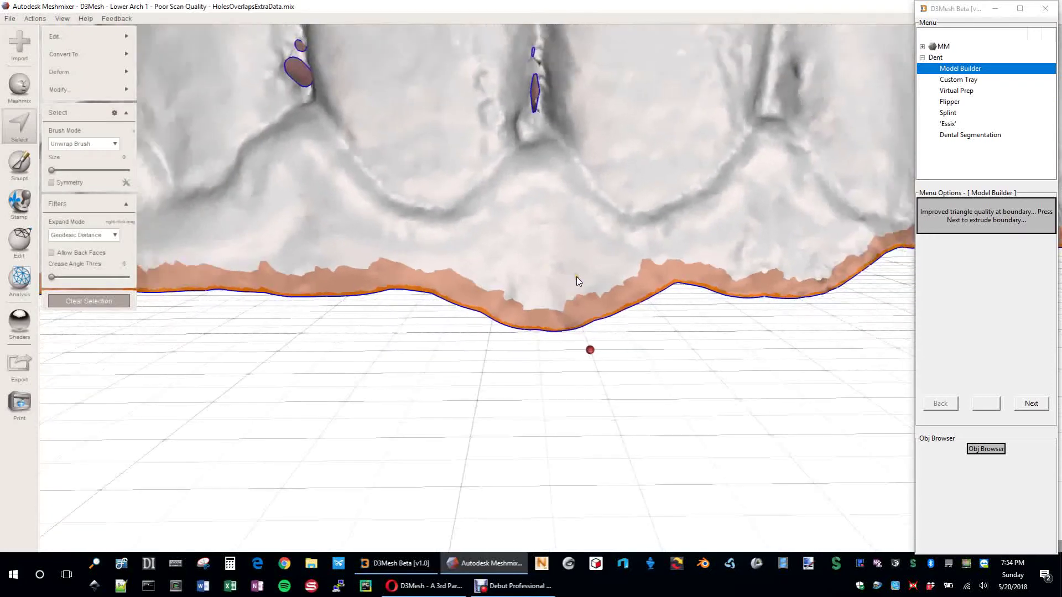
scroll(576, 276, "down", 6)
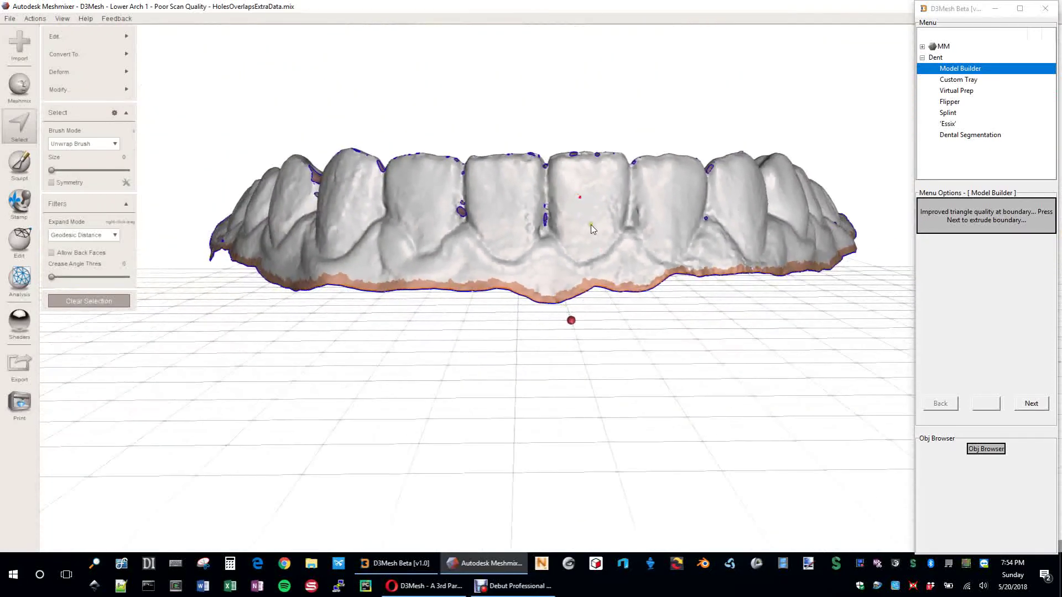
right_click_drag(591, 225, 530, 256)
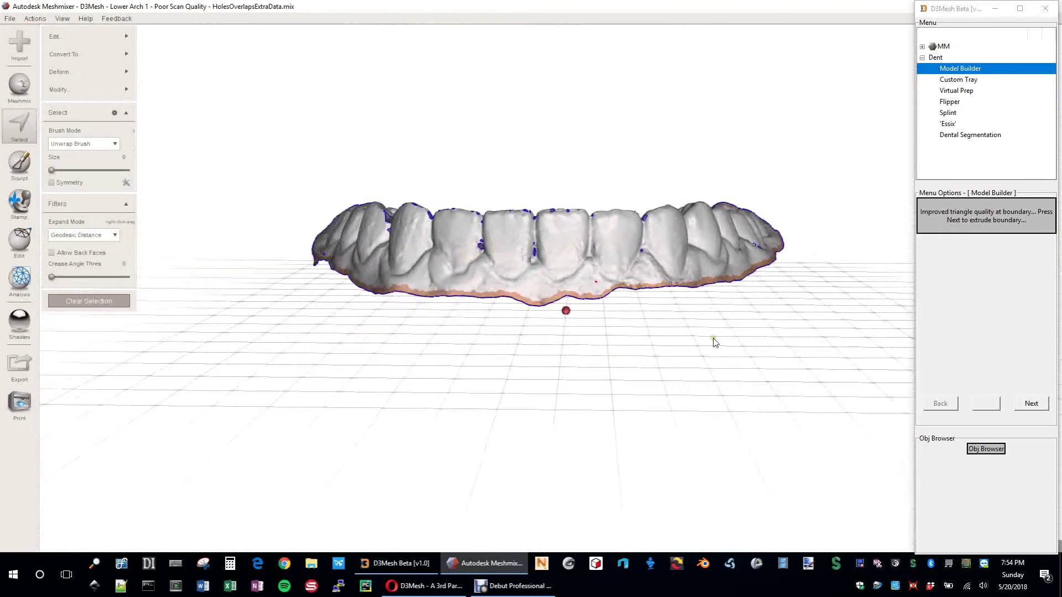
Step: Extrude the arch boundary downward into a tall base with a flat closed bottom
left_click(1029, 404)
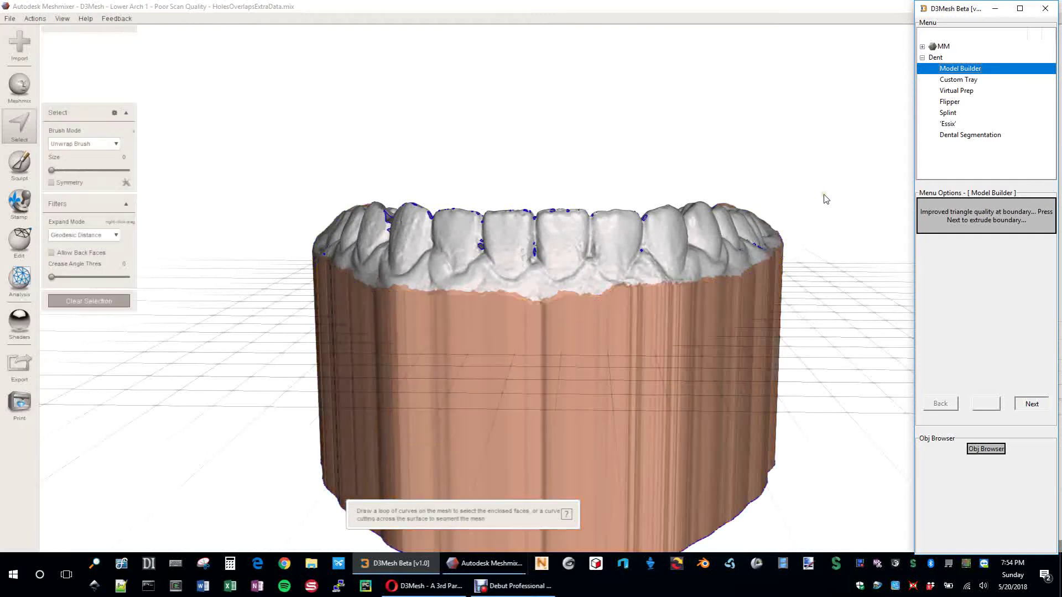
left_click(822, 196)
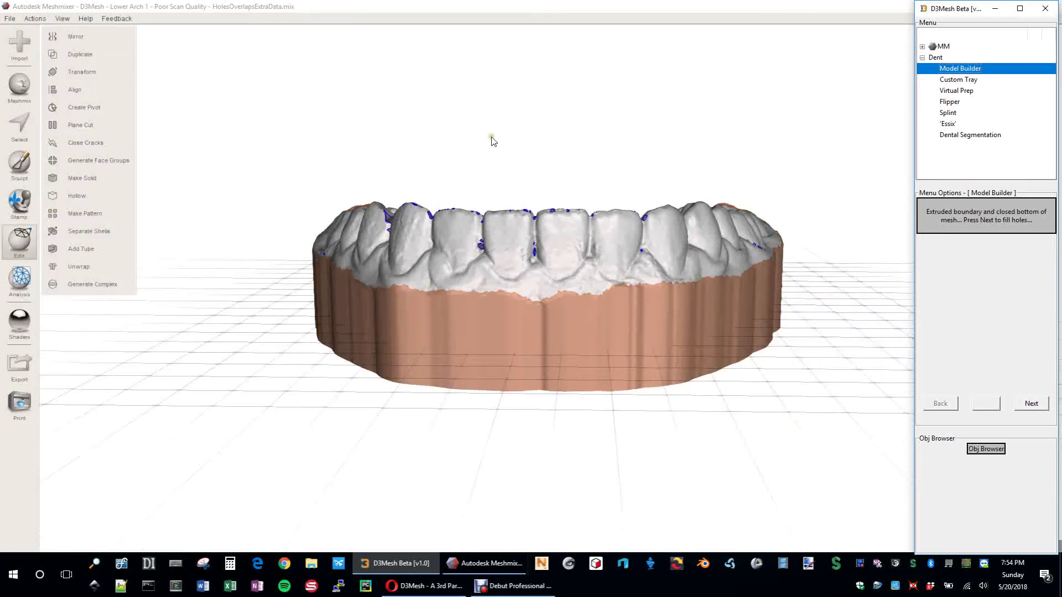
right_click_drag(663, 147, 619, 147)
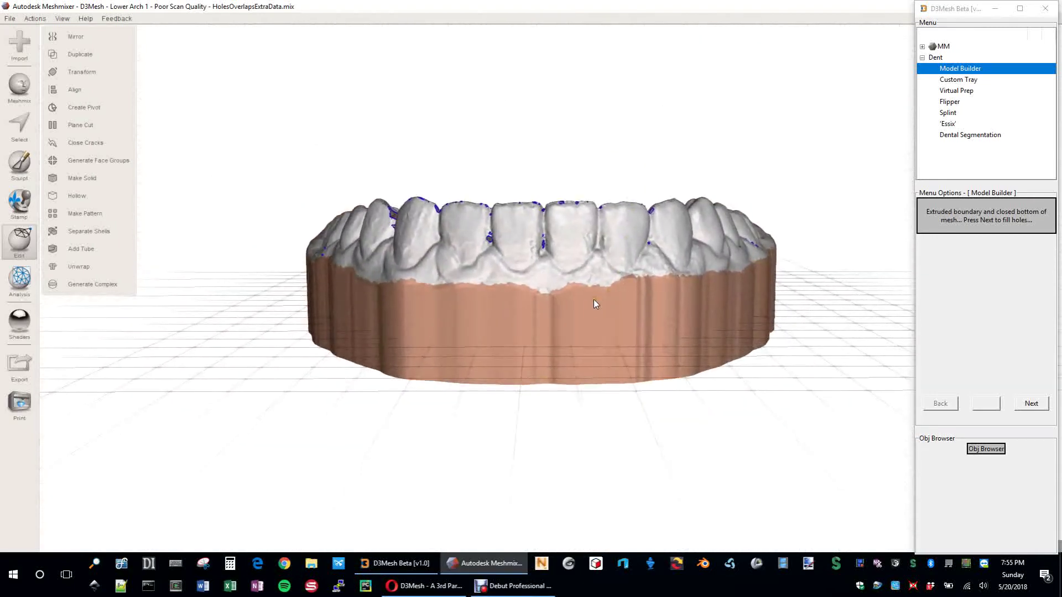
scroll(592, 301, "up", 2)
mouse_move(594, 247)
right_mouse_down()
mouse_move(557, 231)
mouse_move(563, 225)
mouse_move(510, 265)
mouse_move(517, 311)
mouse_move(485, 302)
mouse_move(684, 215)
right_mouse_up()
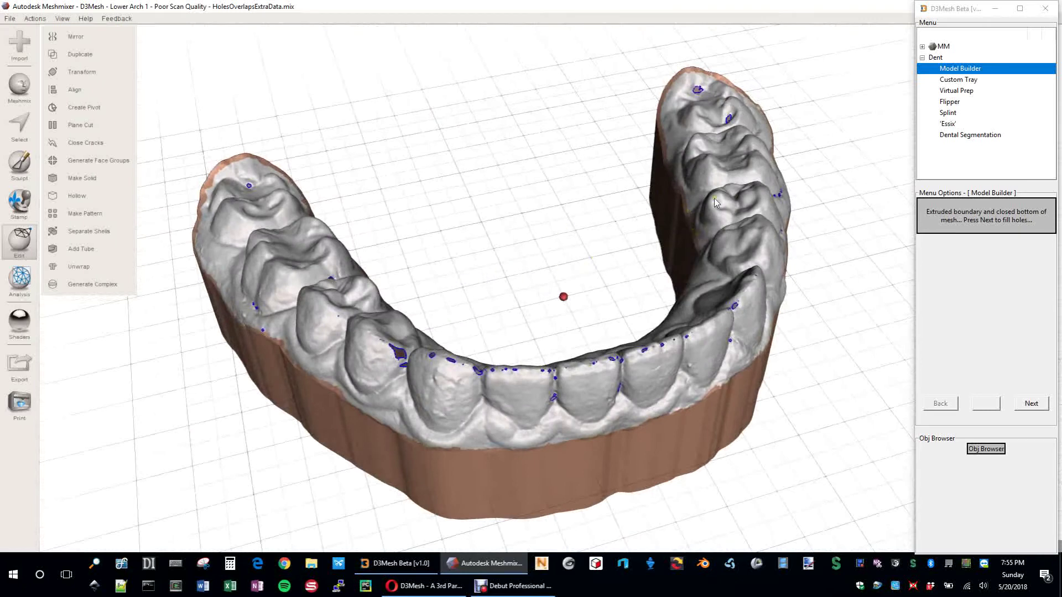
Step: Orbit from the front to below to inspect the closed underside of the base
right_click_drag(669, 423, 576, 343)
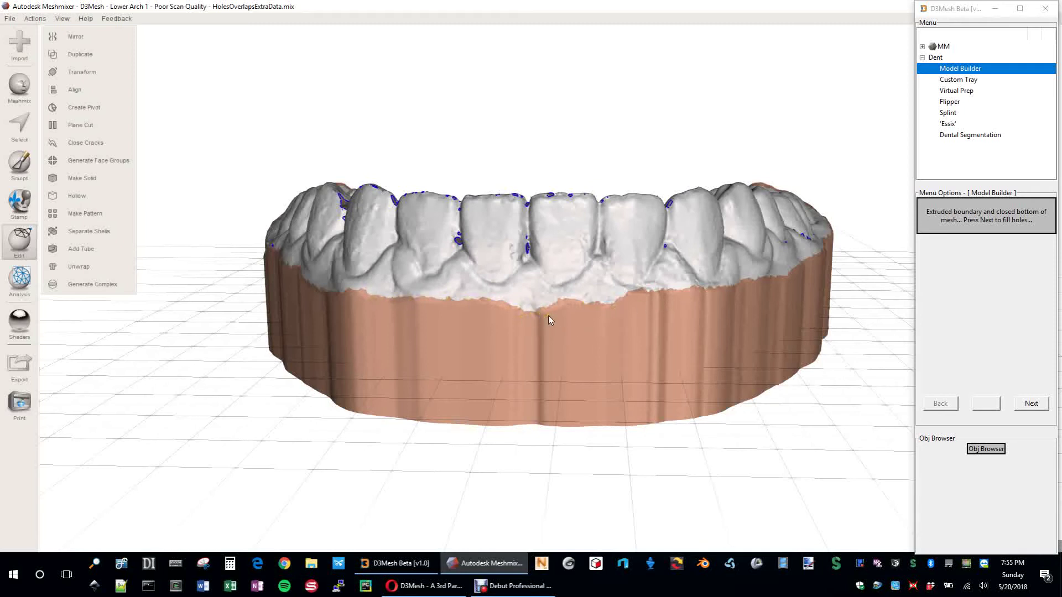
scroll(532, 295, "up", 2)
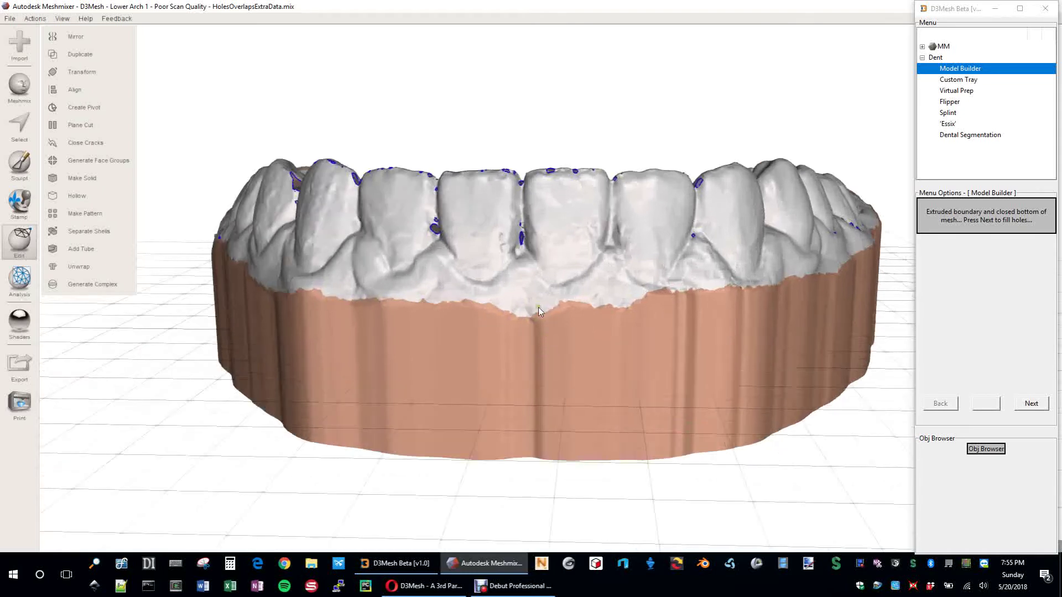
scroll(528, 264, "up", 5)
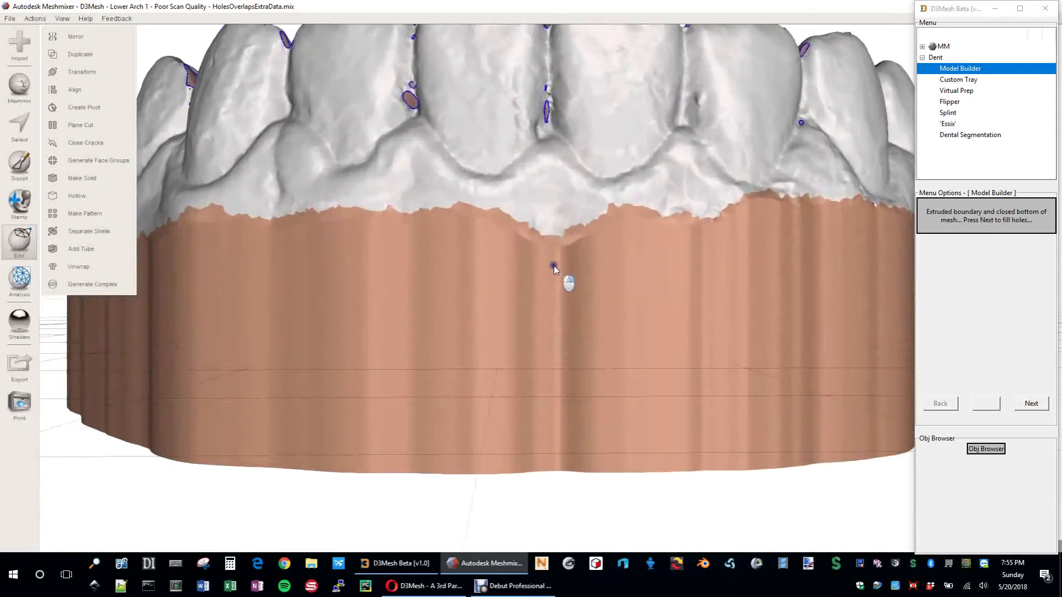
right_click_drag(553, 265, 543, 290)
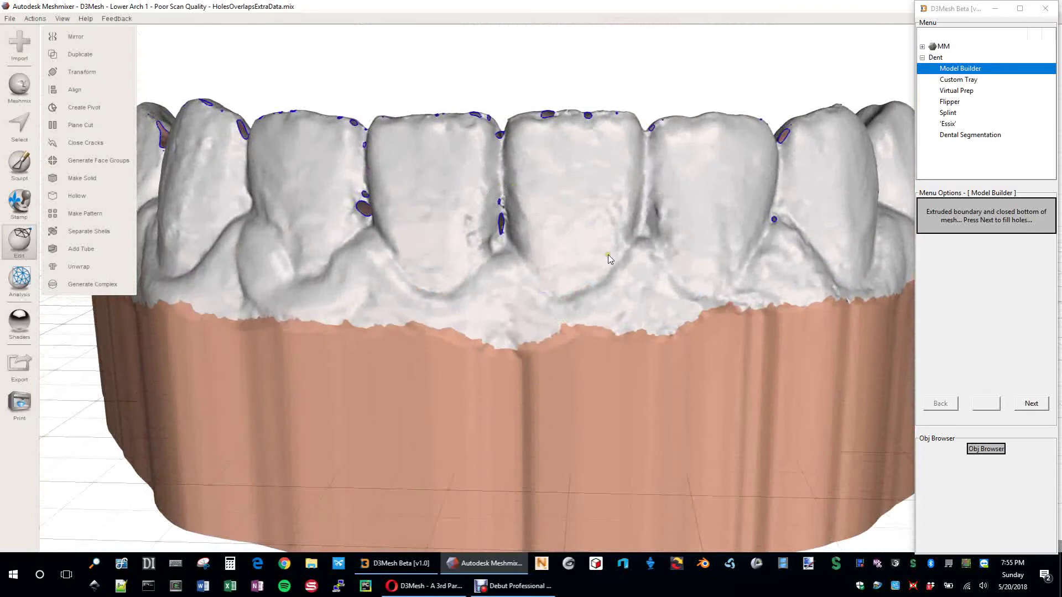
scroll(601, 264, "down", 5)
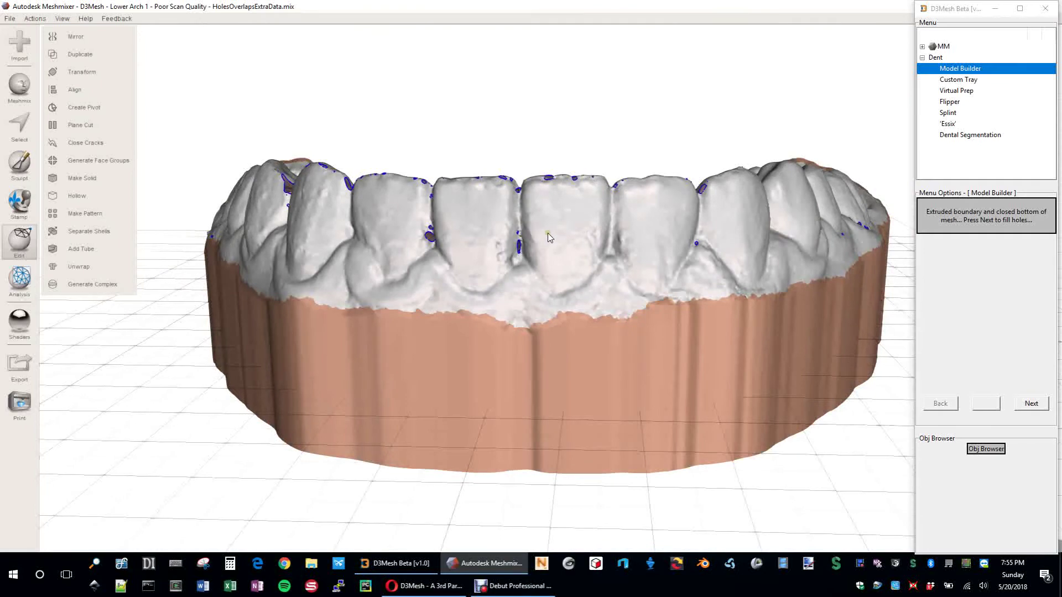
right_click_drag(582, 236, 728, 239)
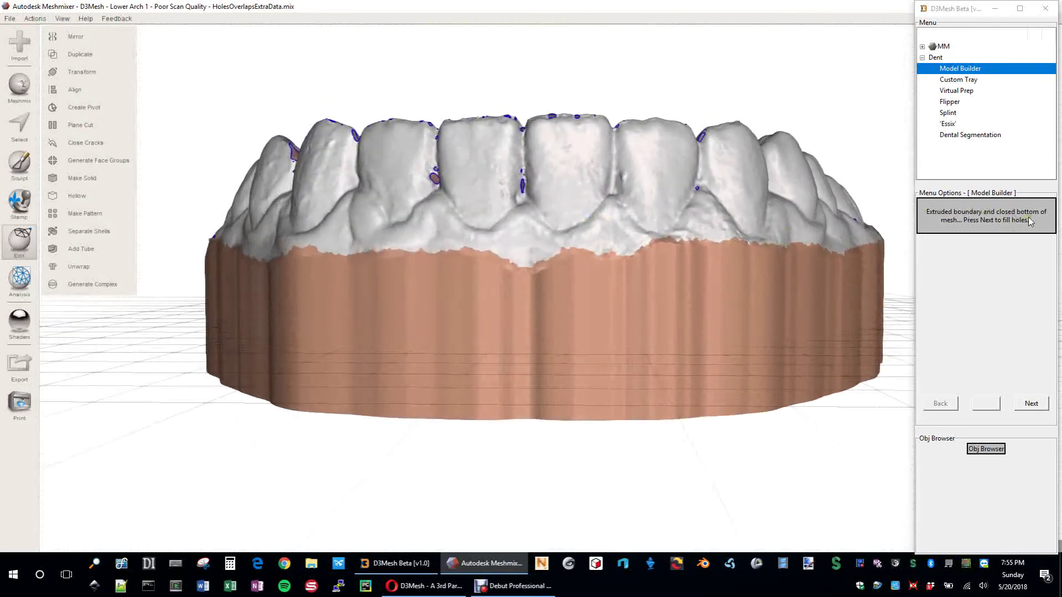
left_click(1025, 404)
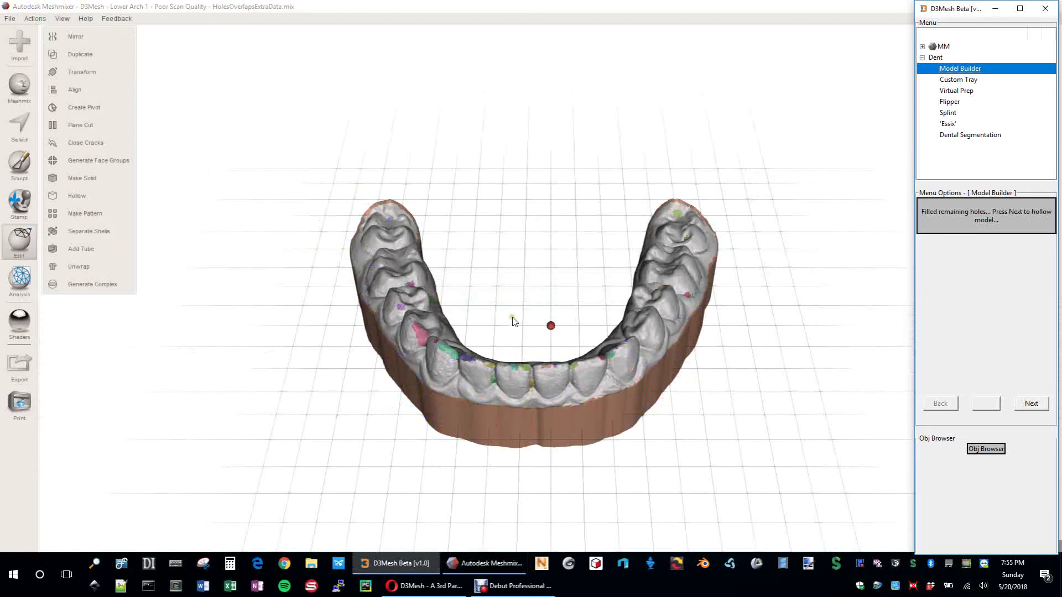
scroll(520, 314, "up", 5)
scroll(531, 301, "down", 3)
right_click_drag(540, 291, 600, 338)
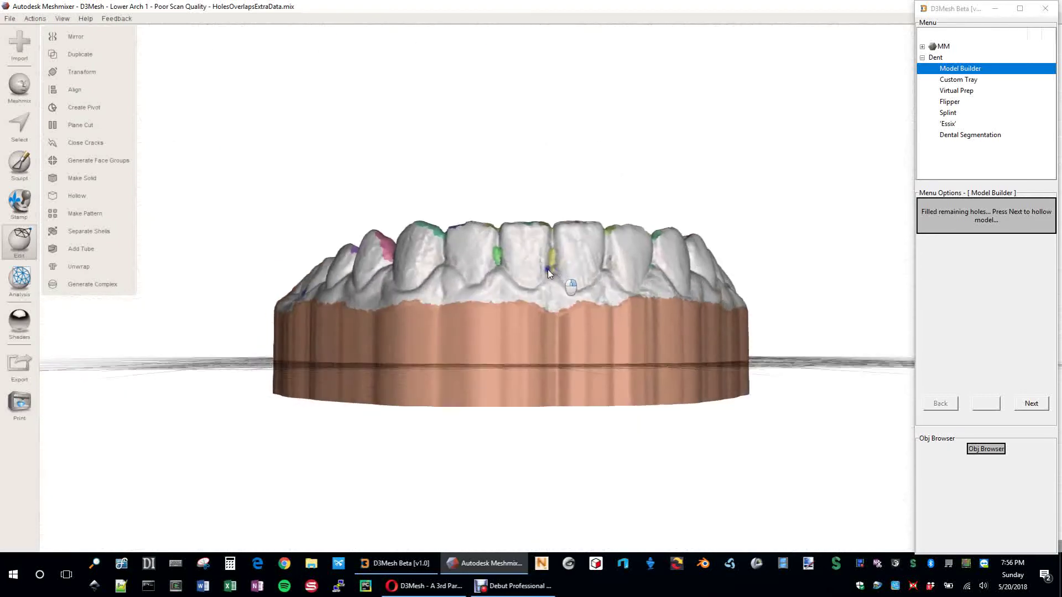
right_click_drag(548, 269, 554, 312)
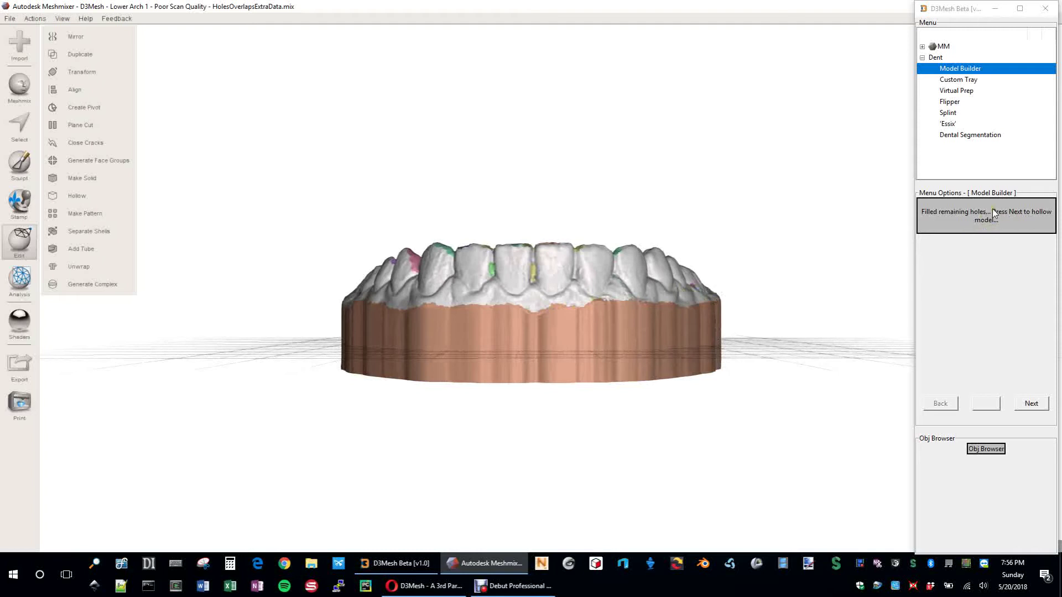
Step: Advance the D3Mesh Model Builder so it hollows the based arch model
left_click(1042, 404)
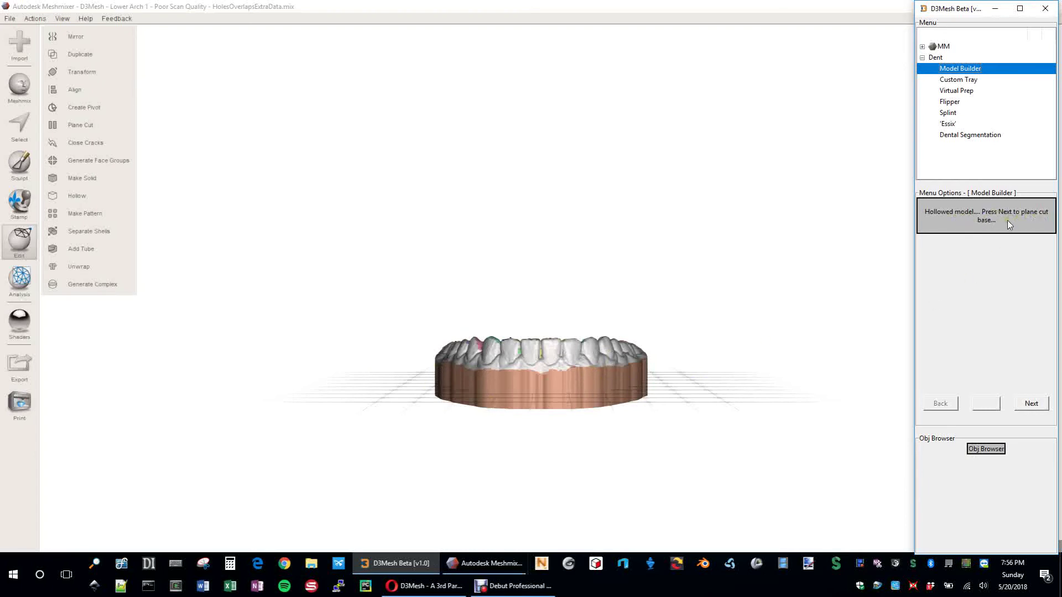
Step: Inspect the hollowed arch from several angles, then raise it about 13.8 mm along Y
scroll(551, 375, "up", 2)
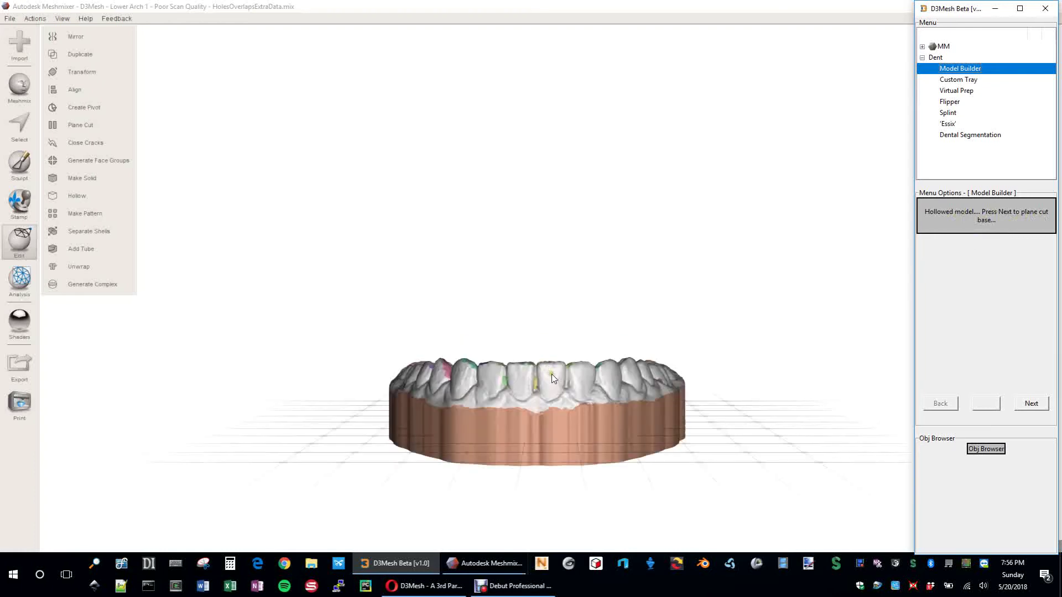
left_click(556, 282)
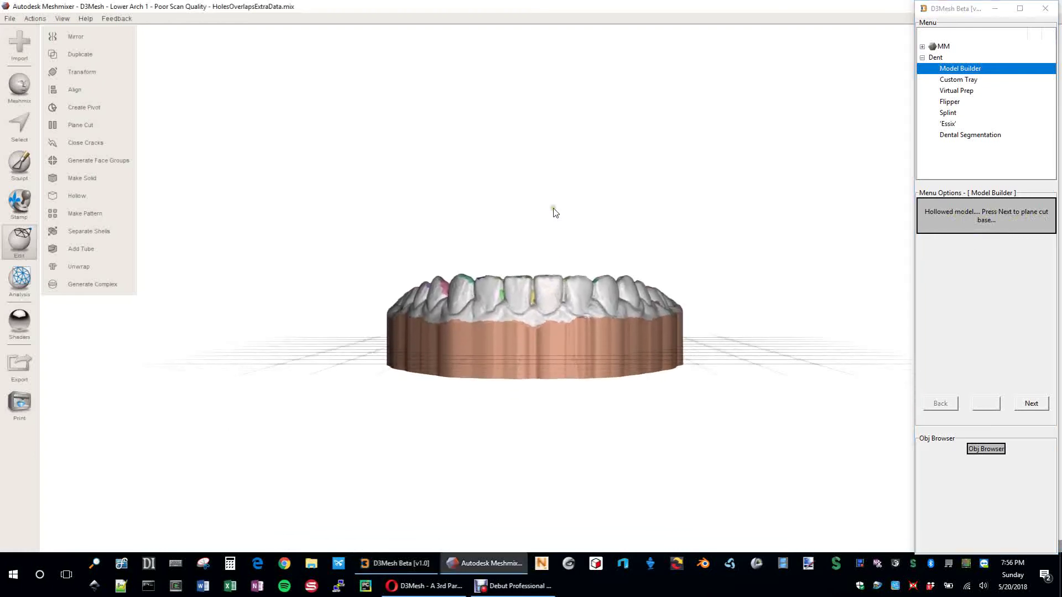
scroll(564, 208, "up", 2)
scroll(575, 237, "up", 1)
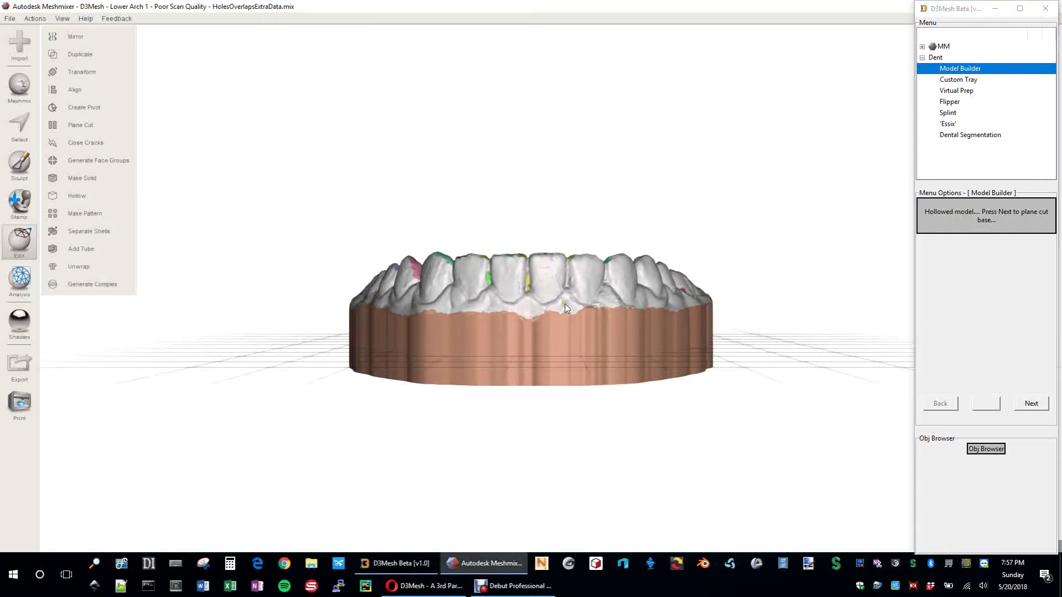
right_click_drag(497, 189, 629, 182)
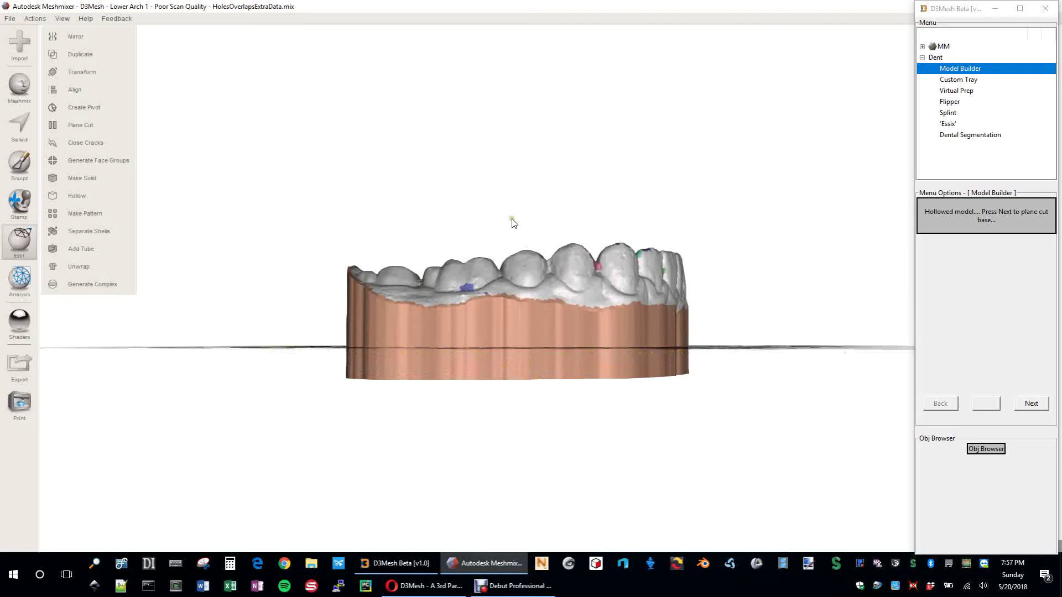
right_click_drag(511, 216, 399, 234)
right_click_drag(528, 373, 525, 356)
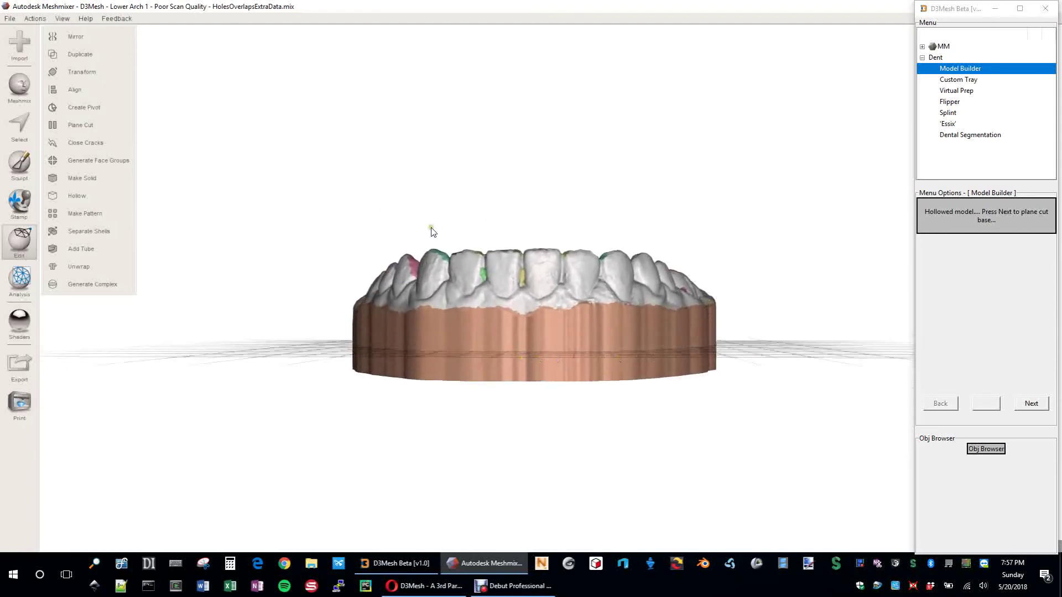
right_click_drag(371, 339, 344, 368)
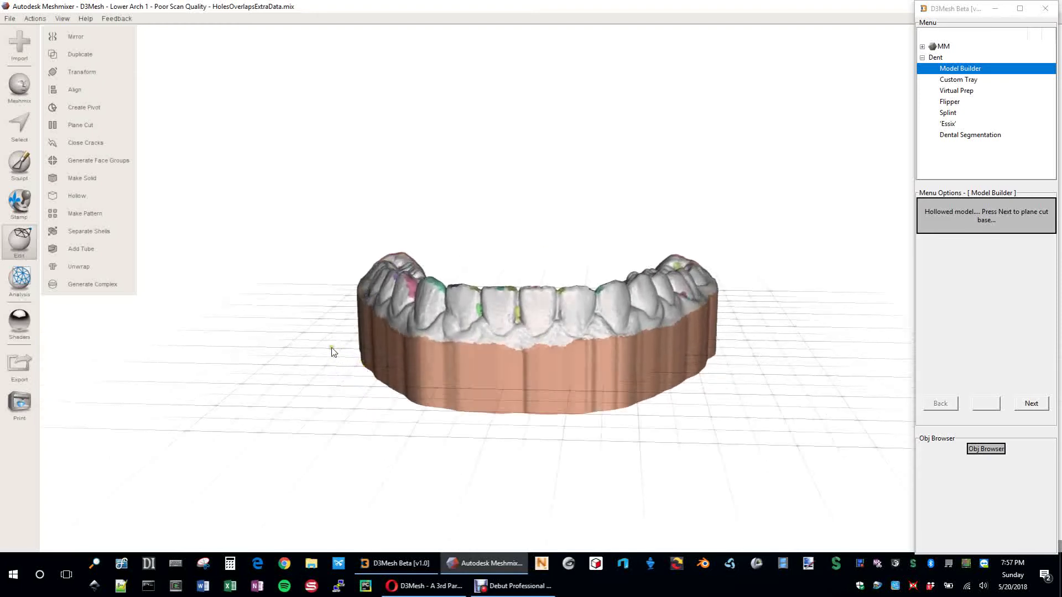
right_click_drag(867, 402, 841, 369)
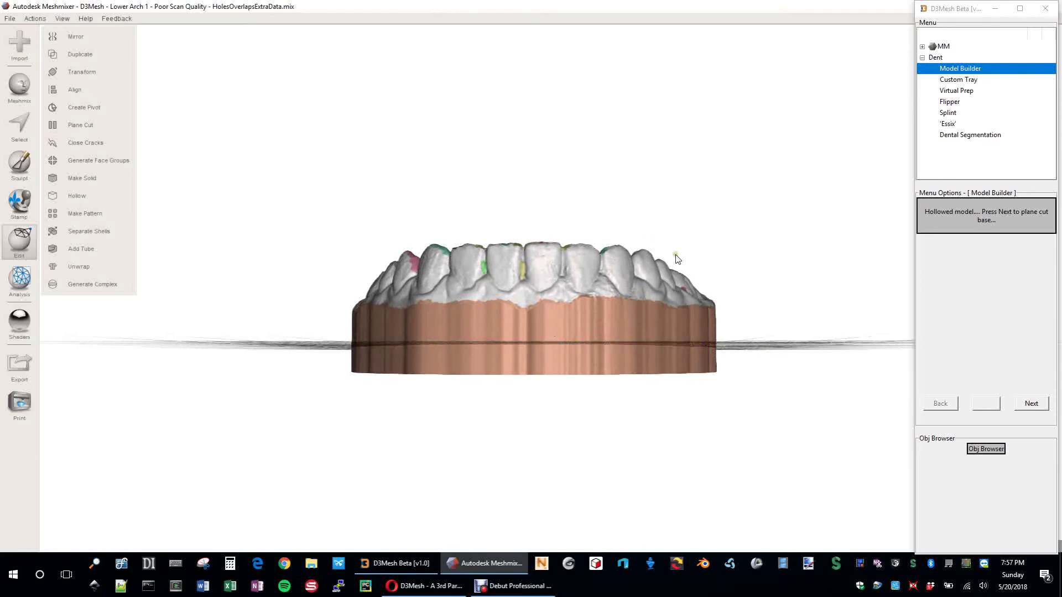
key("t")
left_click_drag(547, 273, 524, 191)
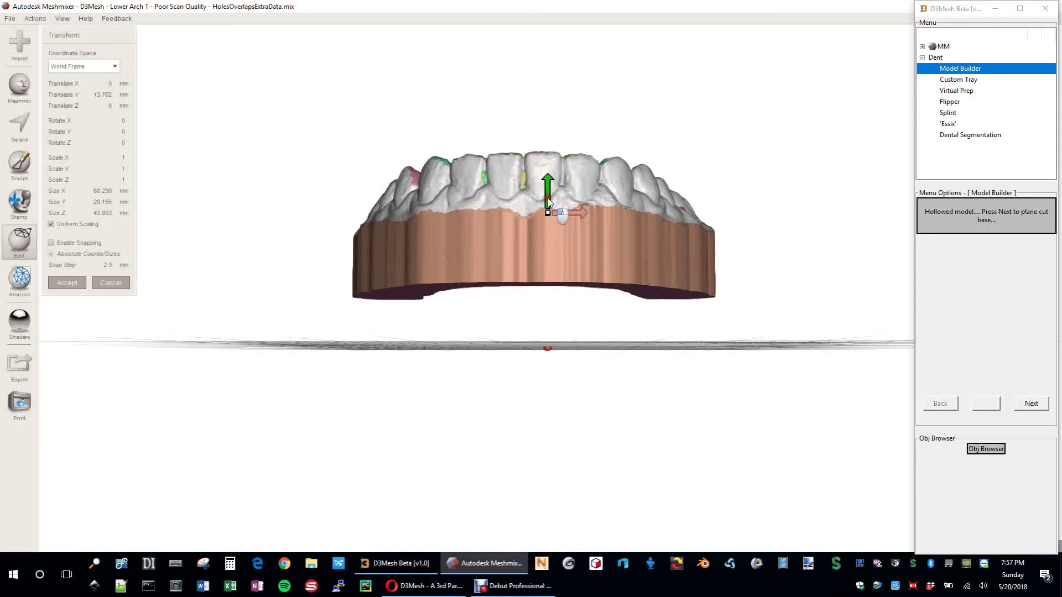
Step: Nudge the arch down and up along Y, check its position, then cancel the transform
left_click_drag(547, 199, 547, 288)
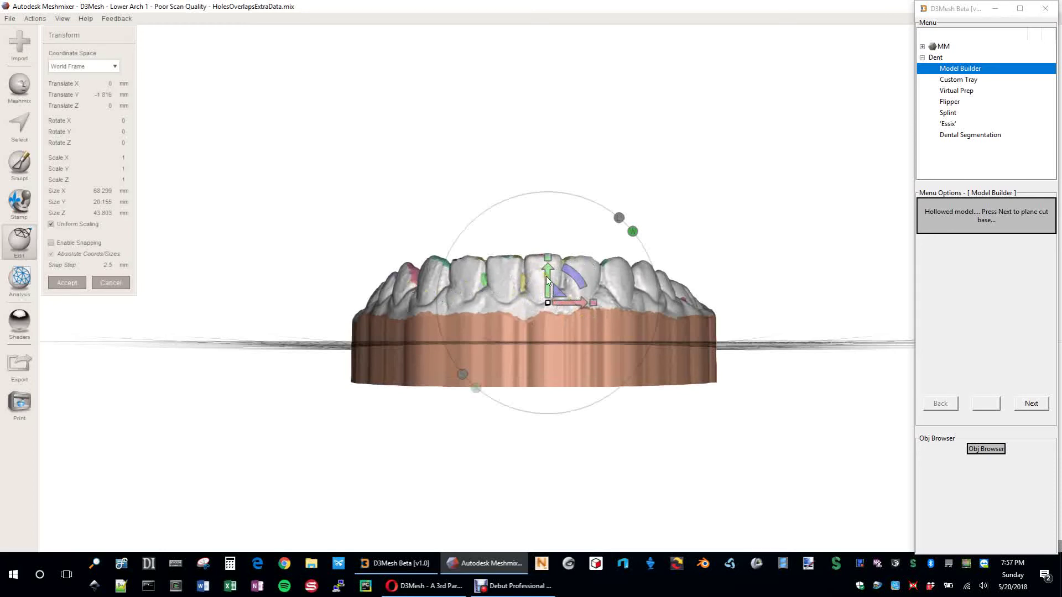
left_click_drag(547, 279, 539, 251)
right_click_drag(348, 296, 347, 304)
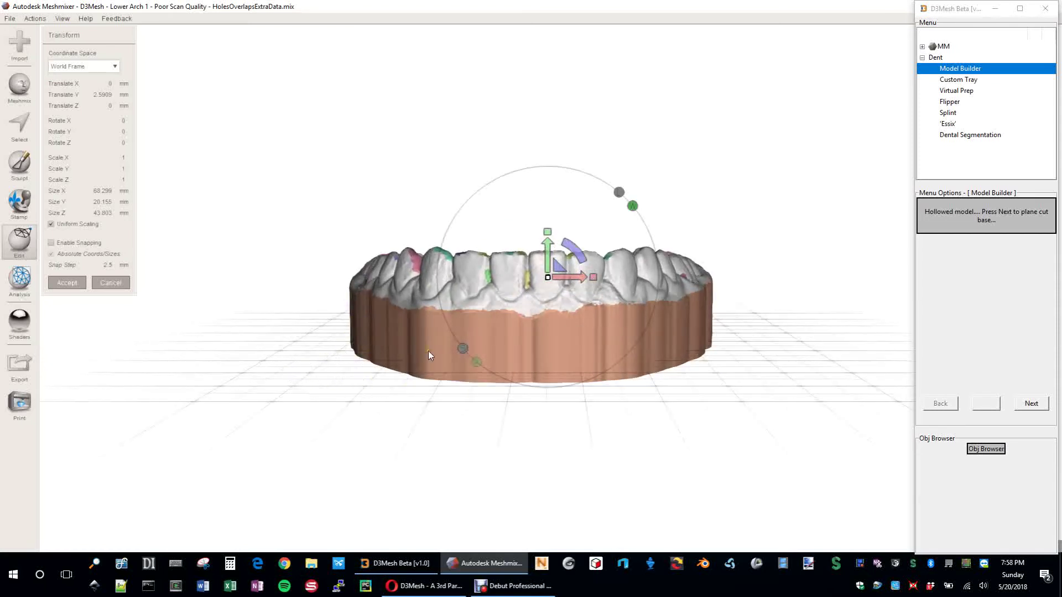
right_click_drag(237, 209, 226, 170)
mouse_move(550, 269)
right_mouse_down()
mouse_move(529, 277)
mouse_move(546, 289)
right_mouse_up()
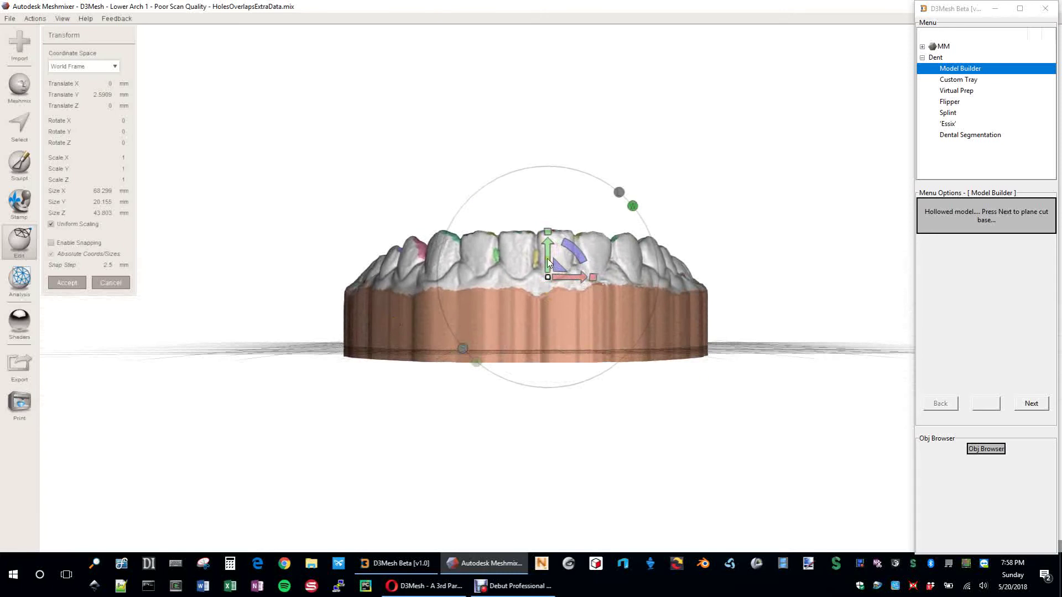
left_click(113, 281)
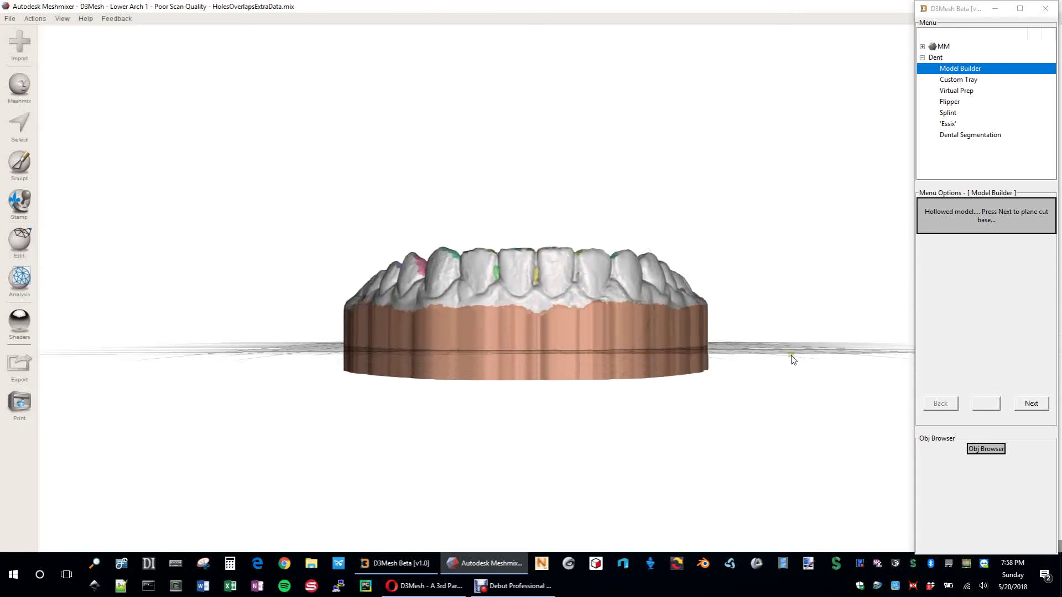
right_click_drag(609, 203, 581, 229)
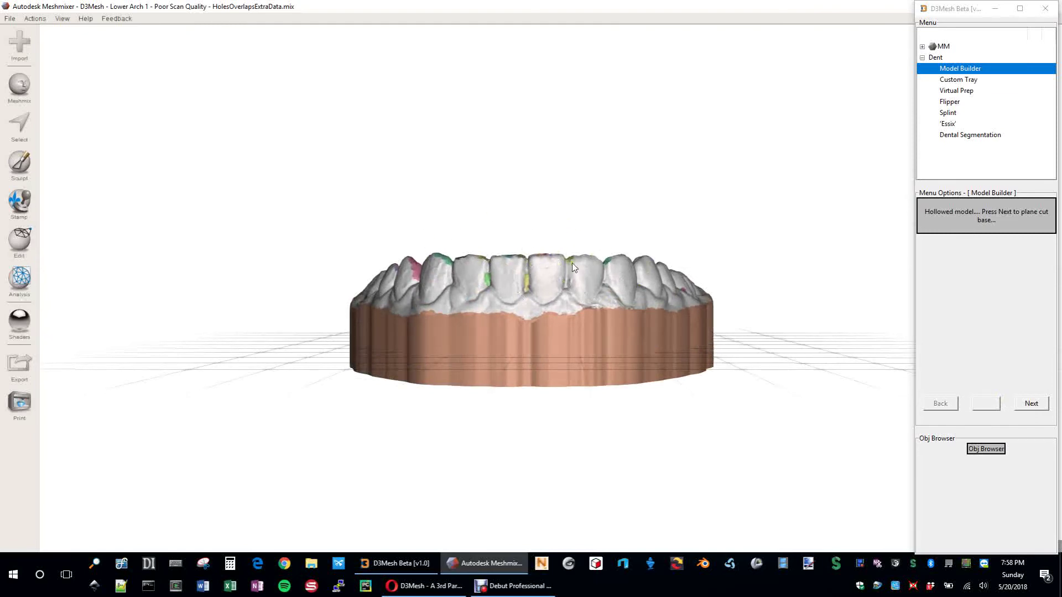
right_click_drag(495, 193, 494, 159)
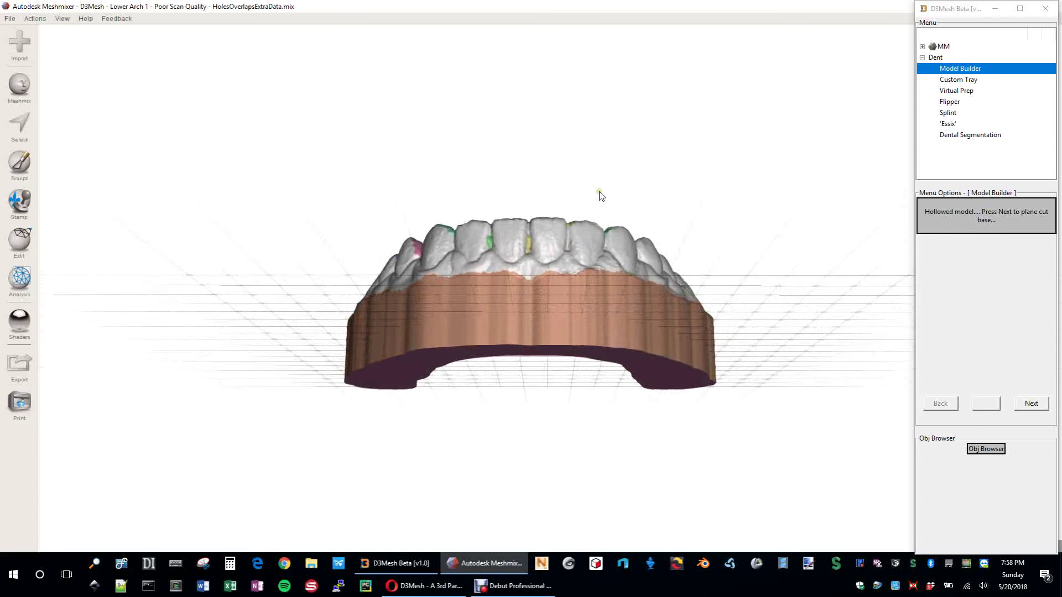
right_click_drag(600, 196, 635, 308)
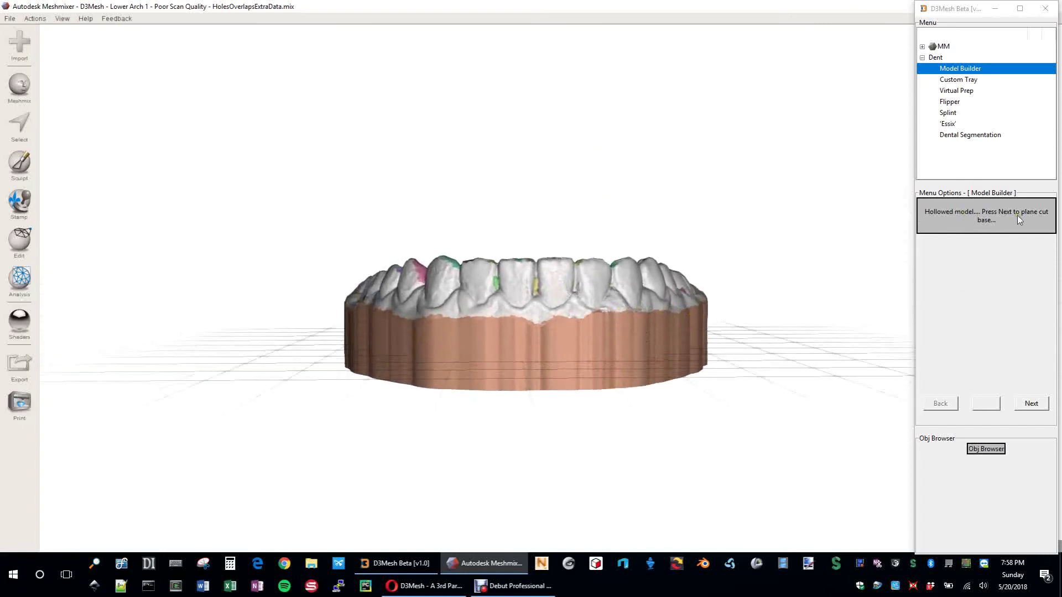
Step: Run the builder's plane cut on the hollow base and inspect the flattened cut walls
left_click(1031, 403)
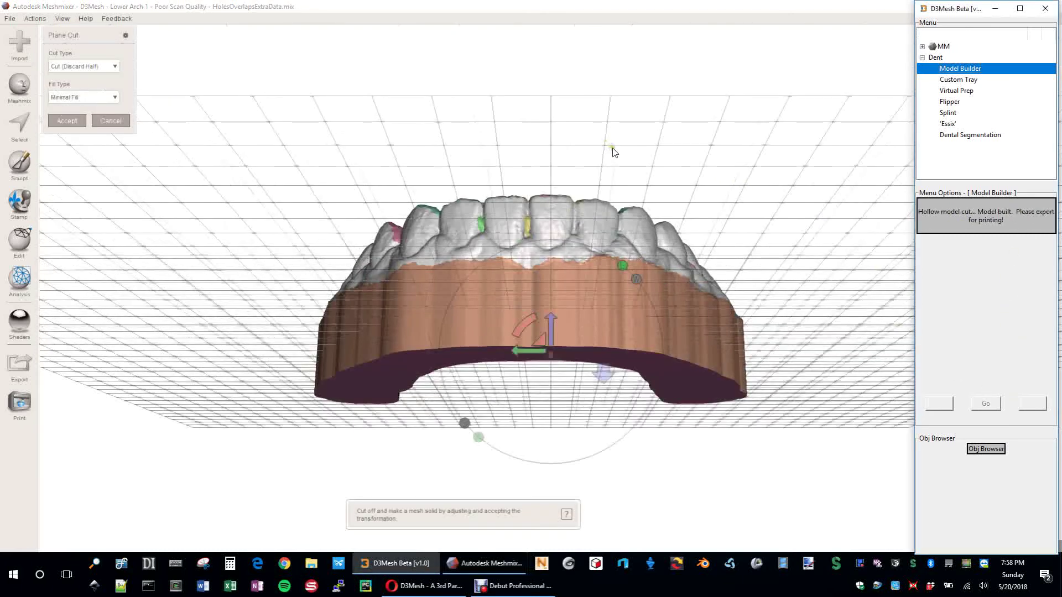
right_click_drag(552, 272, 523, 170)
scroll(460, 199, "up", 6)
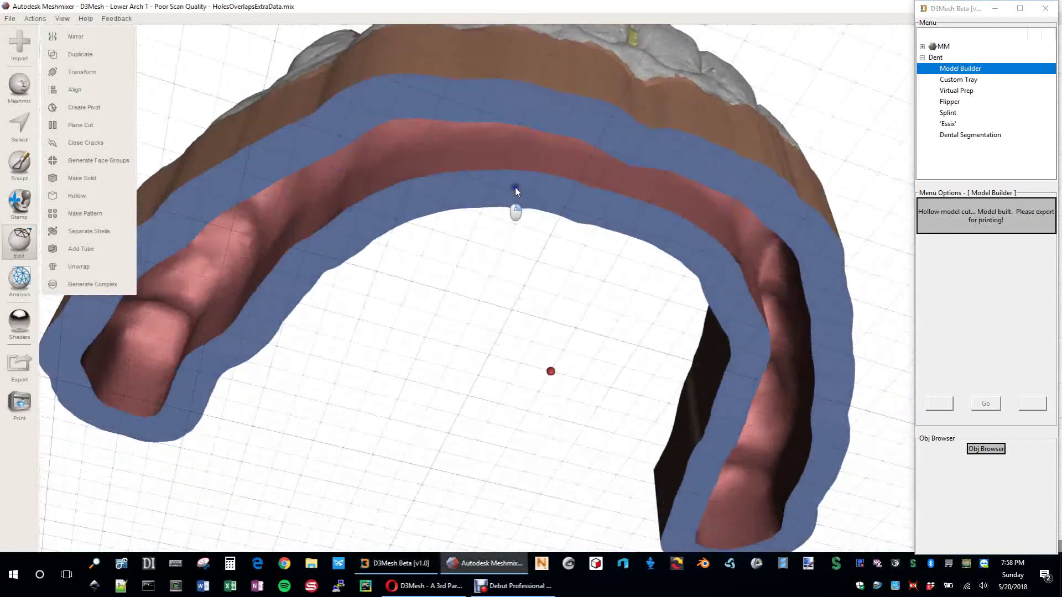
right_click_drag(516, 191, 395, 330)
right_click_drag(472, 271, 634, 151)
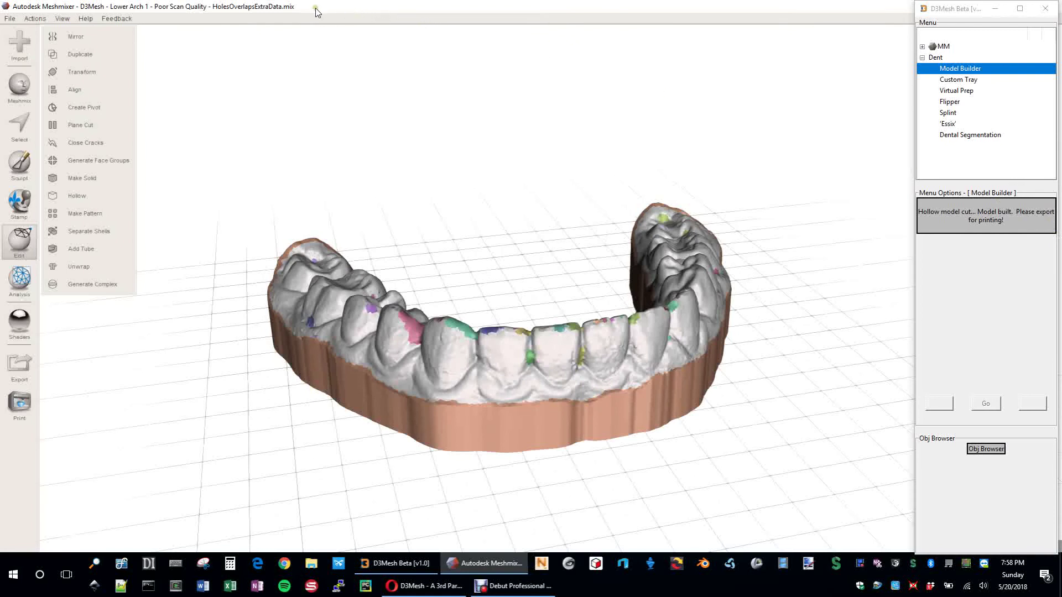
right_click_drag(513, 185, 467, 124)
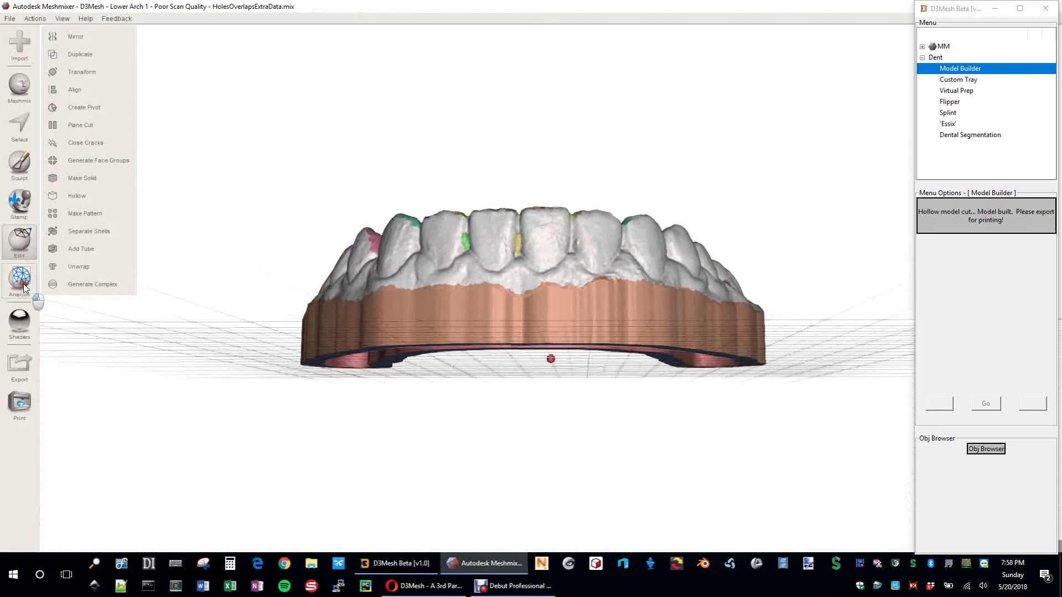
mouse_move(24, 283)
left_click(99, 35)
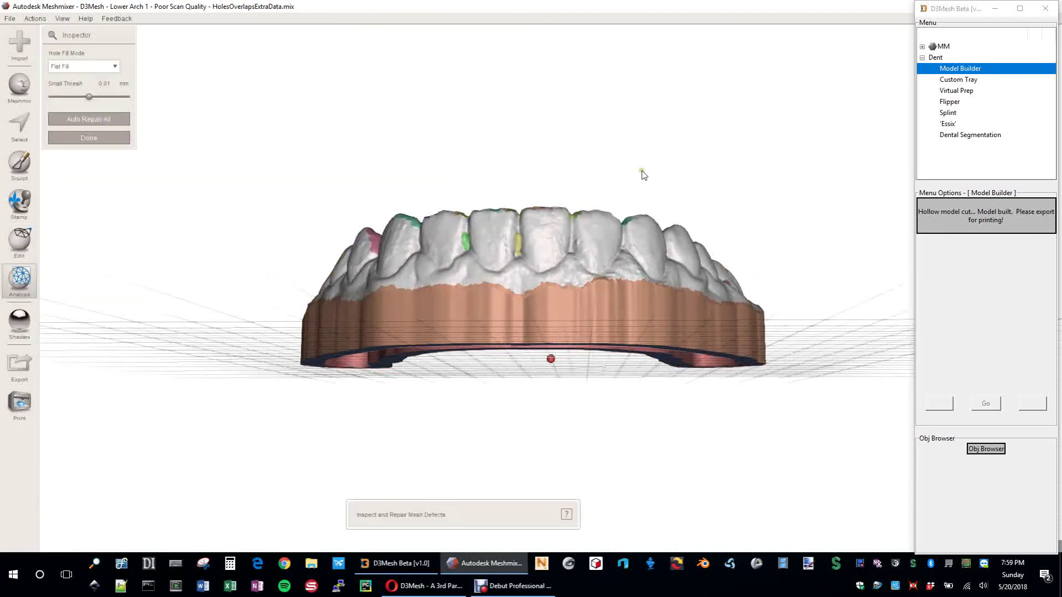
right_click_drag(634, 170, 588, 214)
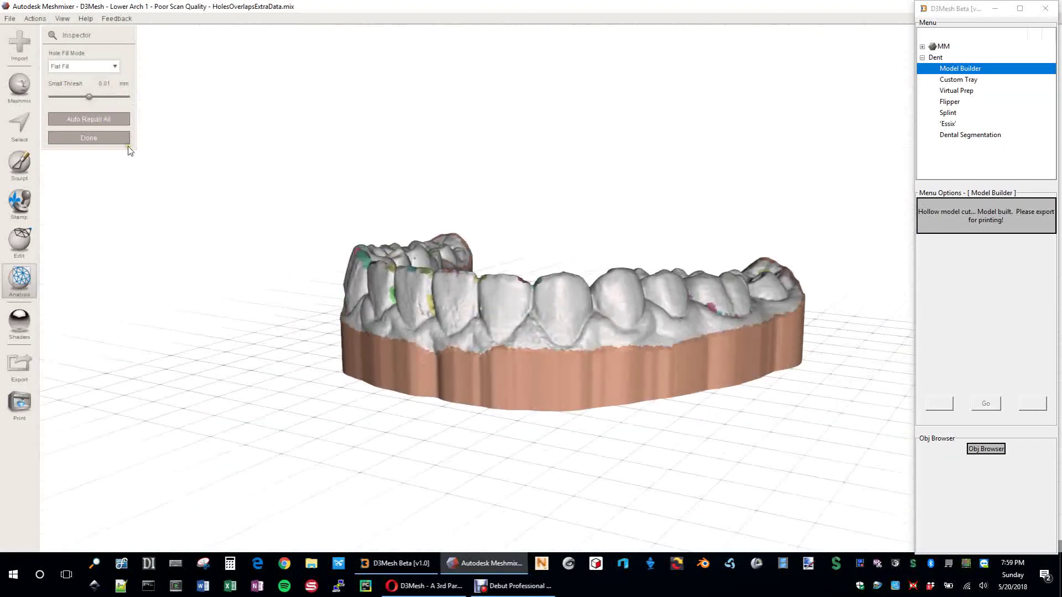
left_click(104, 144)
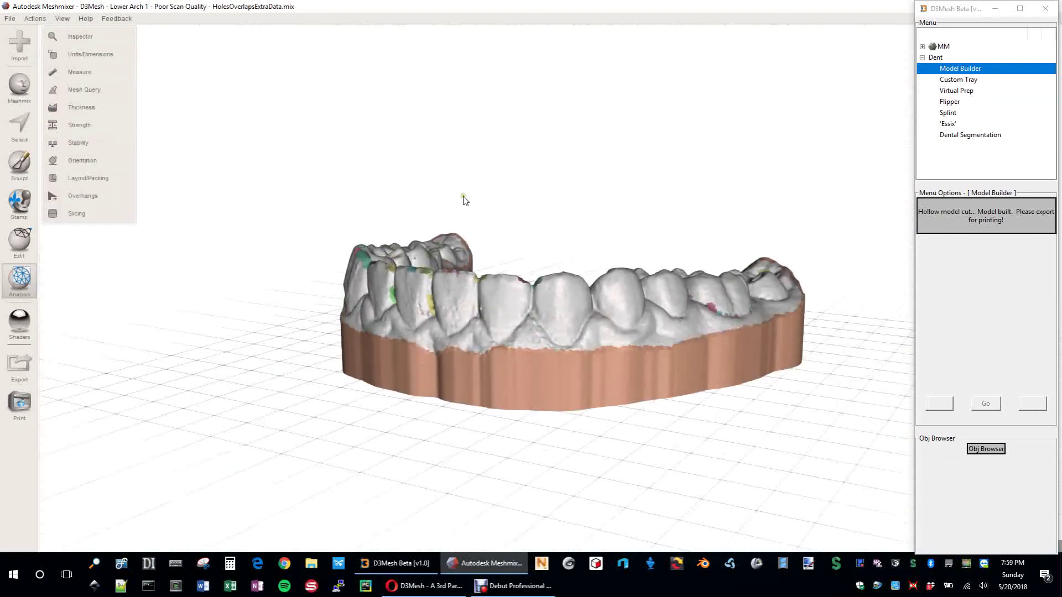
right_click_drag(387, 105, 475, 182)
right_click_drag(543, 180, 562, 135)
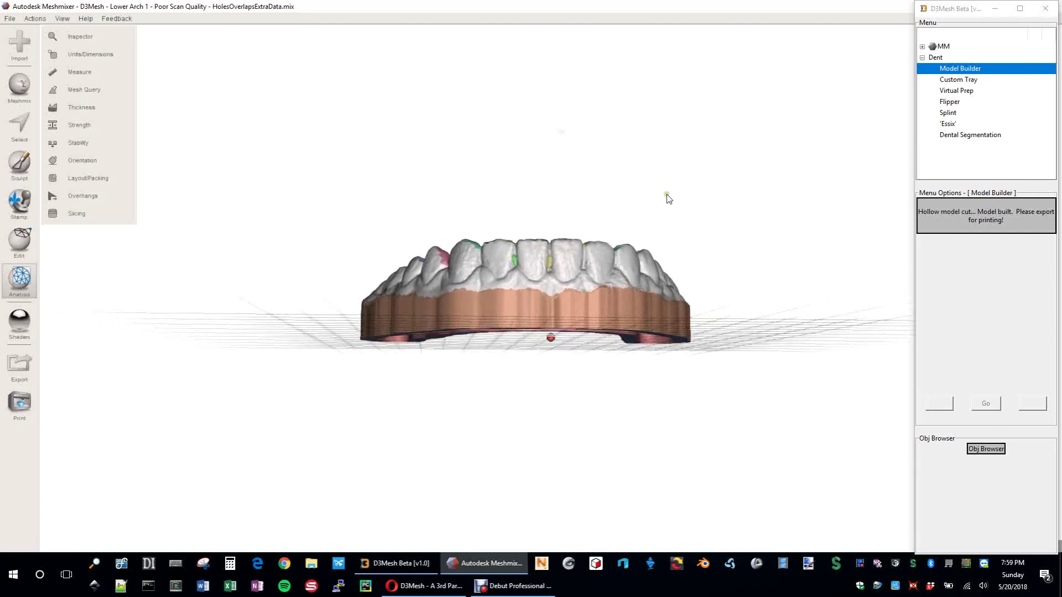
right_click_drag(643, 154, 635, 177)
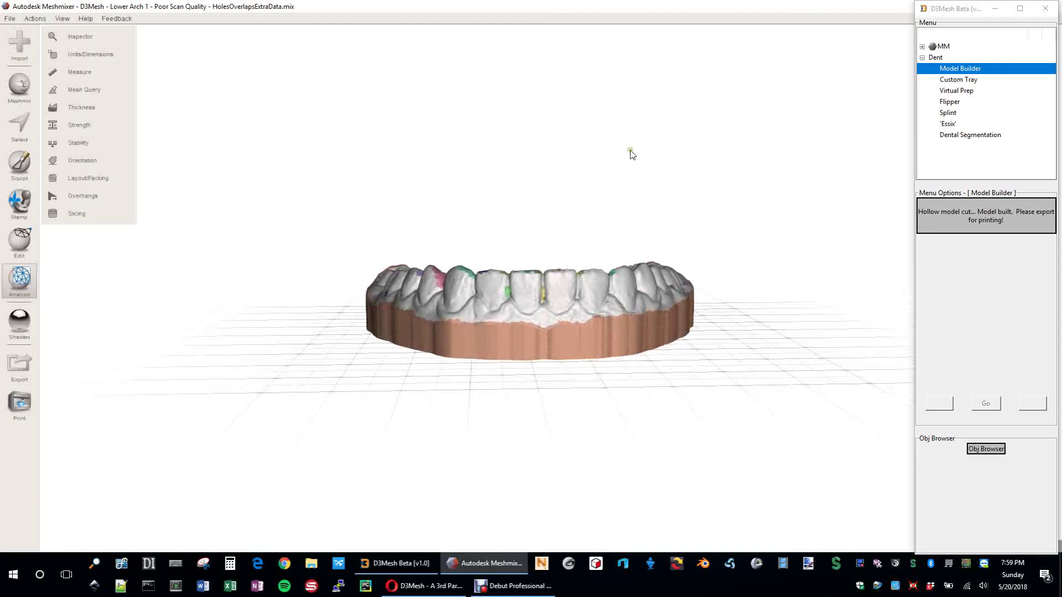
right_click_drag(570, 160, 567, 148)
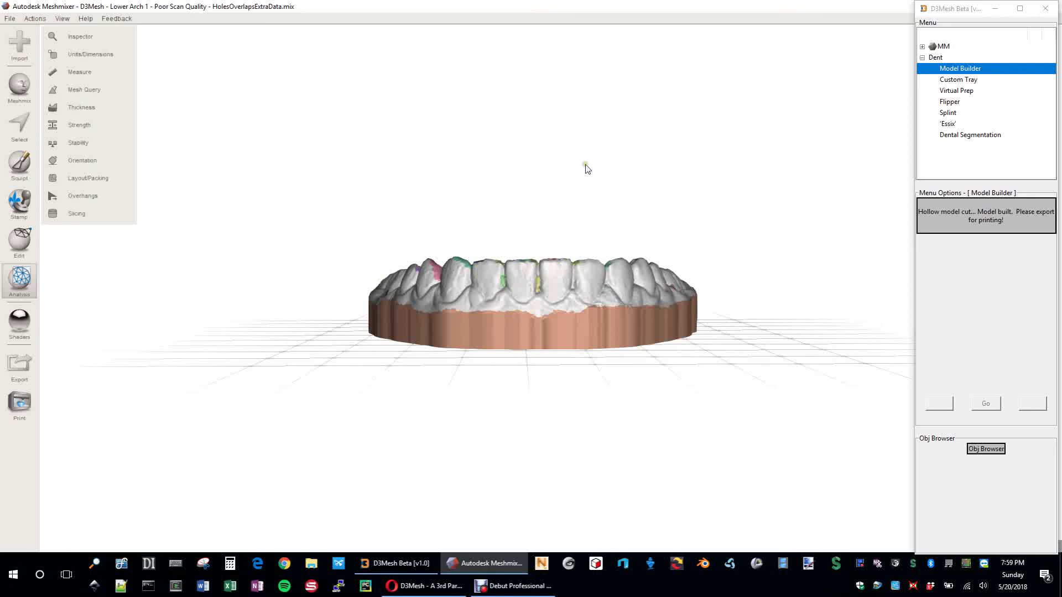
right_click_drag(584, 260, 633, 161)
right_click_drag(565, 115, 553, 117)
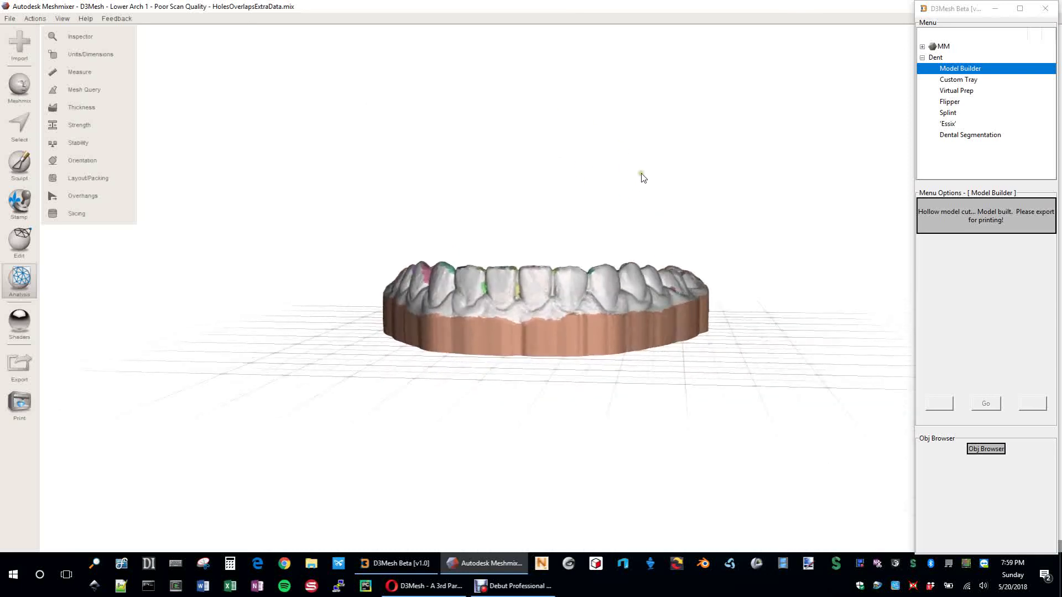
right_click_drag(465, 152, 585, 202)
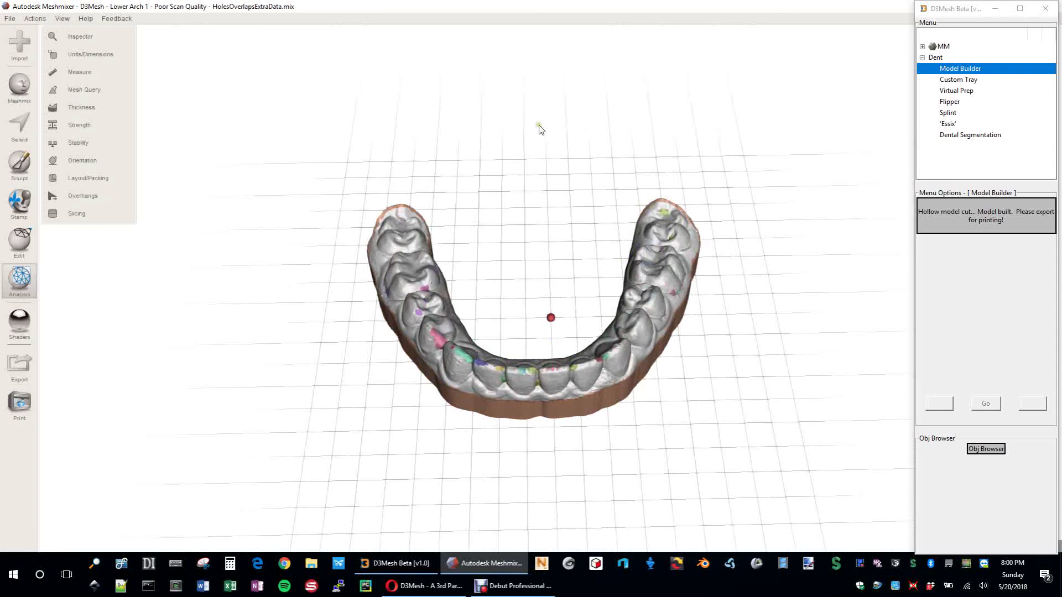